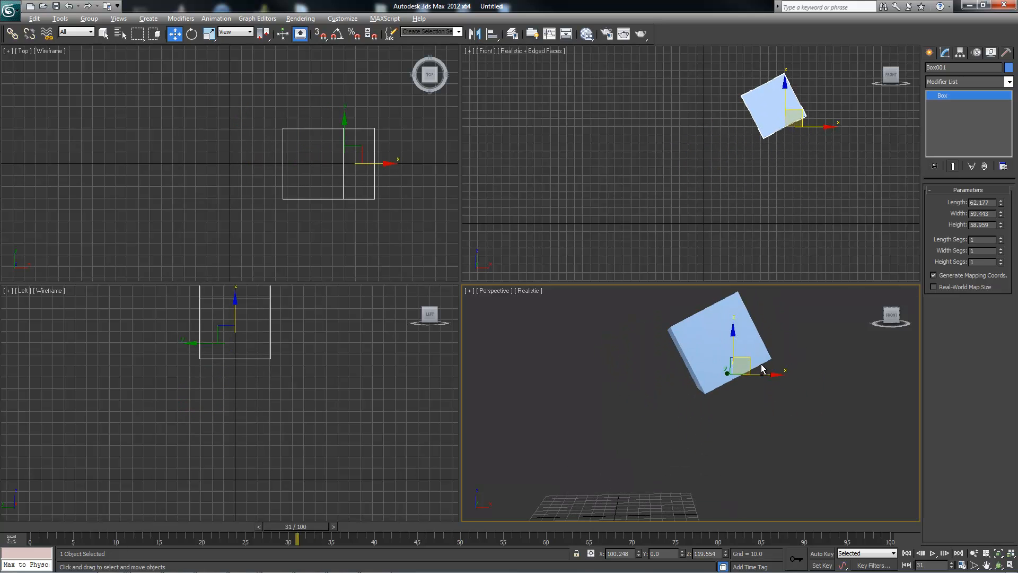
Move the box up and sideways in the XZ plane to about X 142.5, Z 143.
{"action": "middle_click_drag", "start_coordinate": [742, 359], "coordinate": [739, 333], "text": "alt"}
{"action": "left_click_drag", "start_coordinate": [738, 332], "coordinate": [786, 306]}
{"action": "mouse_move", "coordinate": [815, 317]}
{"action": "middle_mouse_down", "text": "alt"}
{"action": "mouse_move", "coordinate": [838, 330]}
{"action": "mouse_move", "coordinate": [820, 322]}
{"action": "middle_mouse_up", "text": "alt"}
{"action": "middle_click_drag", "start_coordinate": [769, 343], "coordinate": [769, 380]}
{"action": "scroll", "coordinate": [770, 381], "scroll_direction": "down", "scroll_amount": 3}
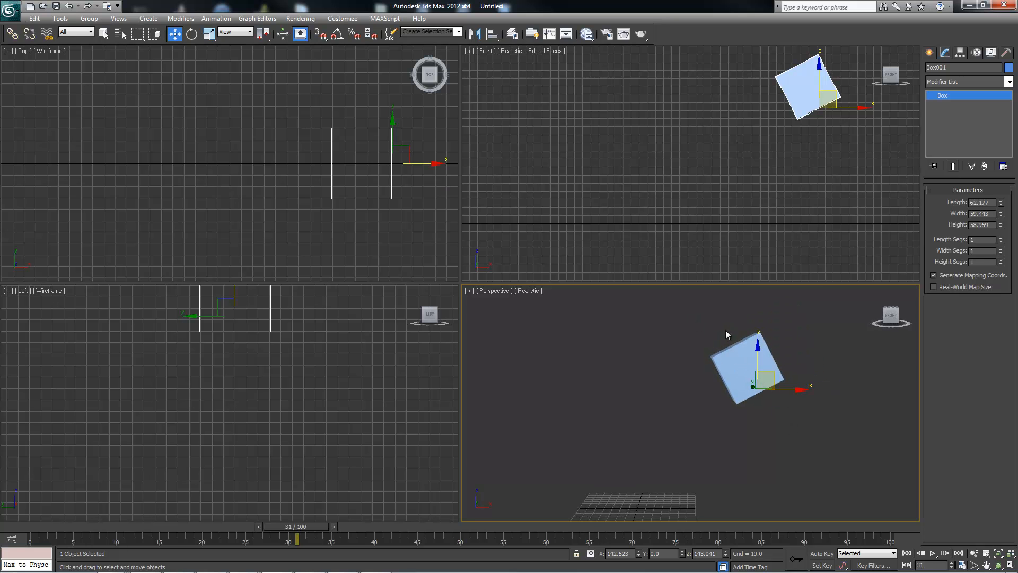
{"action": "middle_click_drag", "start_coordinate": [762, 381], "coordinate": [774, 370], "text": "alt"}
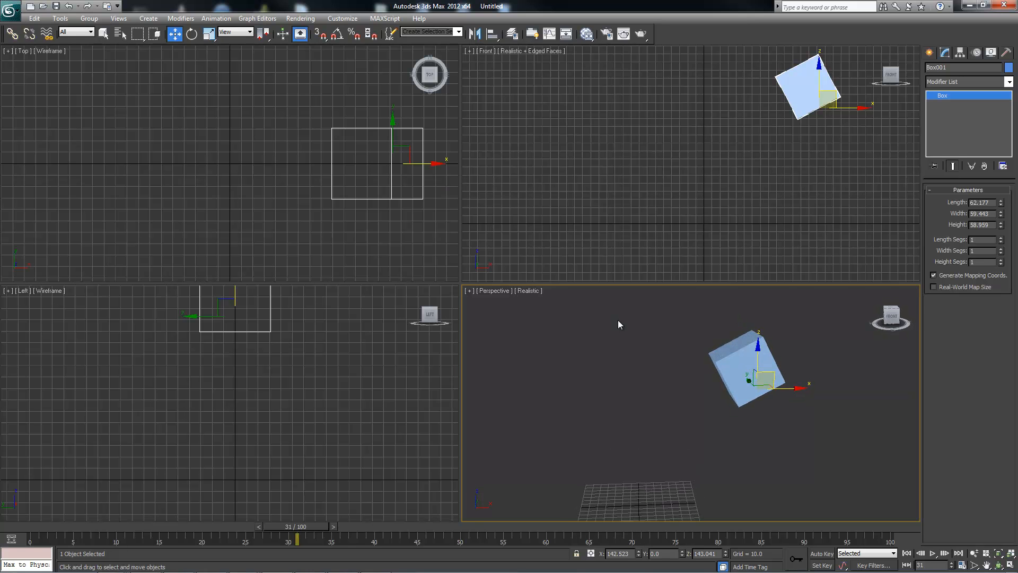
{"action": "middle_click_drag", "start_coordinate": [728, 341], "coordinate": [739, 338], "text": "alt"}
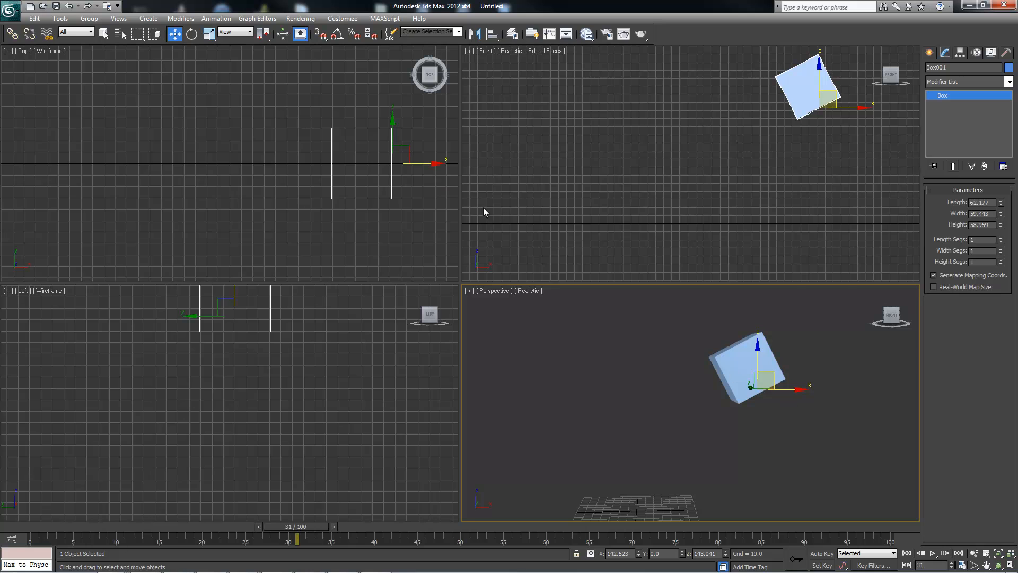
Switch the move reference coordinate system to Local, maximize the Perspective viewport and move the box along its own axes.
{"action": "left_click", "coordinate": [244, 34]}
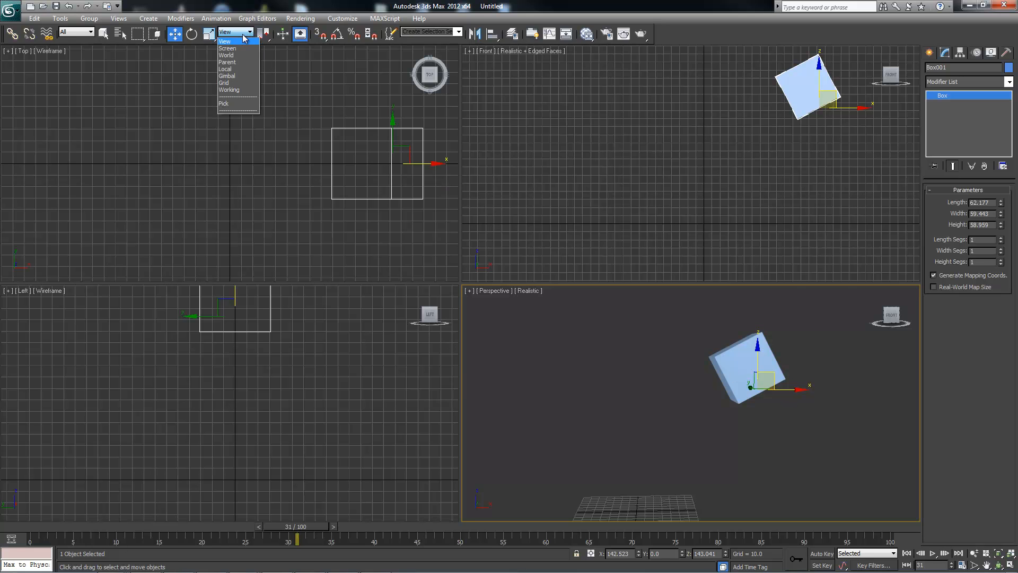
{"action": "left_click", "coordinate": [233, 69]}
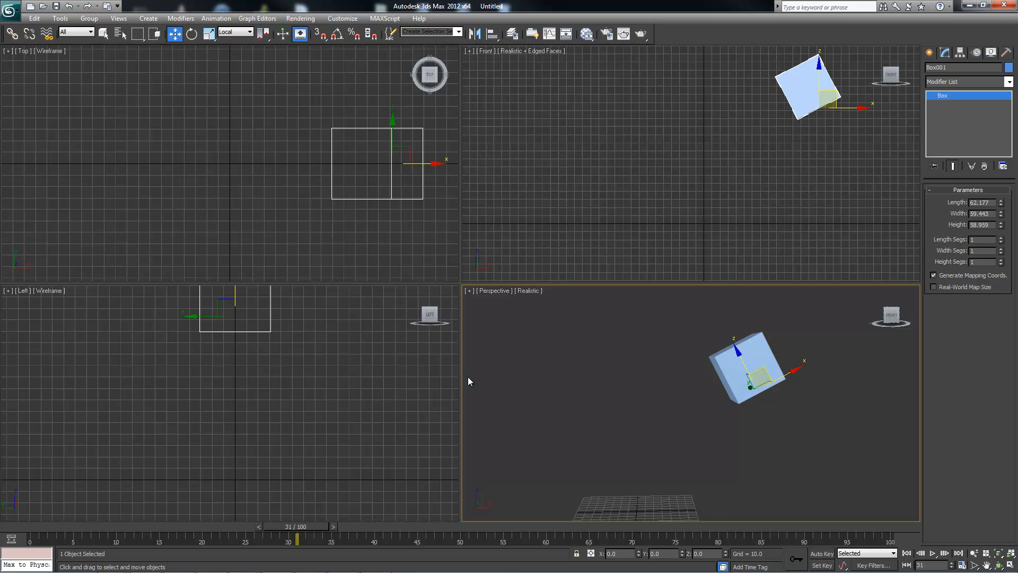
{"action": "key", "text": "alt+w"}
{"action": "middle_click_drag", "start_coordinate": [583, 314], "coordinate": [574, 300], "text": "alt"}
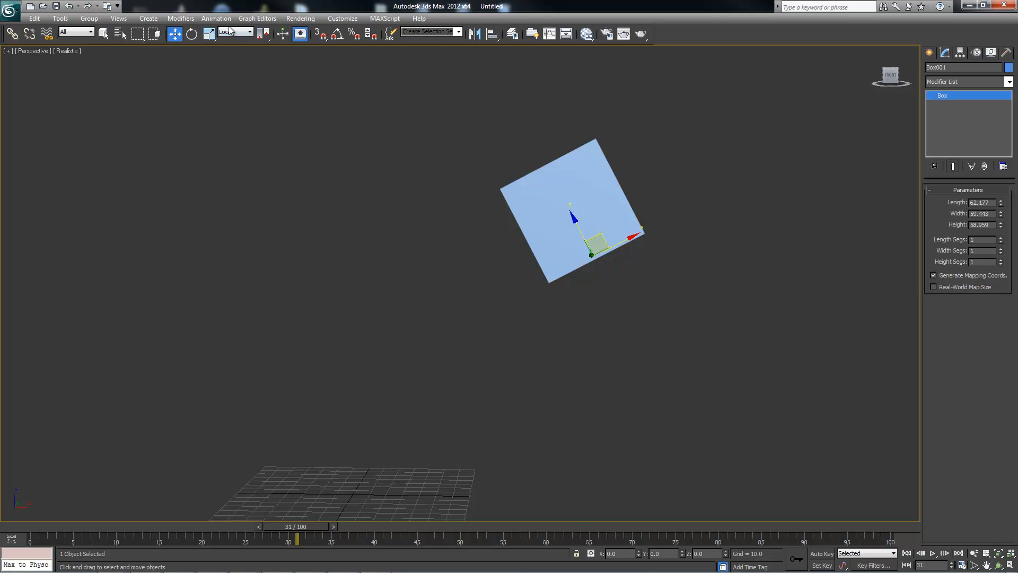
{"action": "left_click_drag", "start_coordinate": [574, 218], "coordinate": [613, 332]}
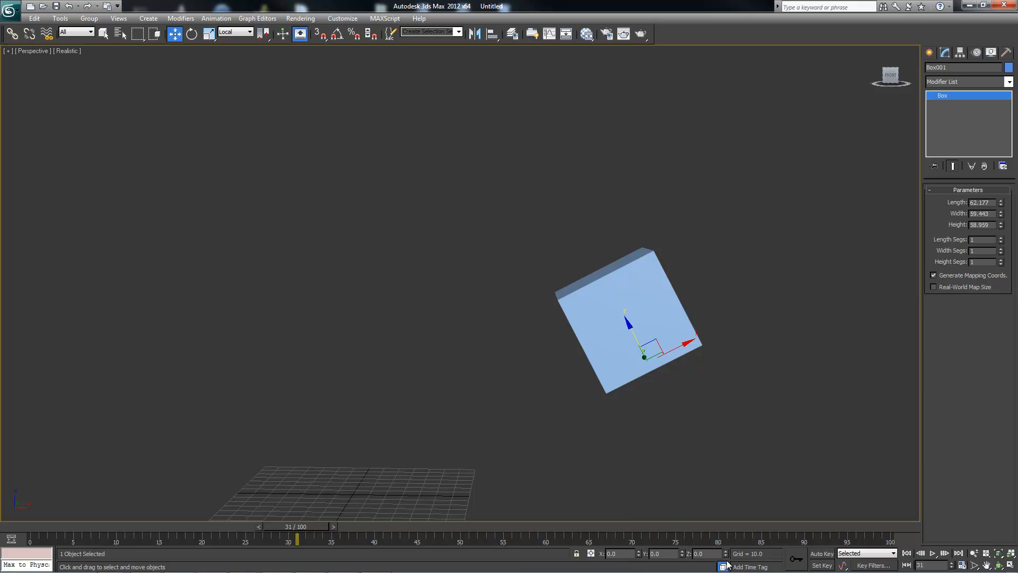
Switch the reference coordinate system to World and set the box's X and Z positions to 0.
{"action": "left_click", "coordinate": [237, 32]}
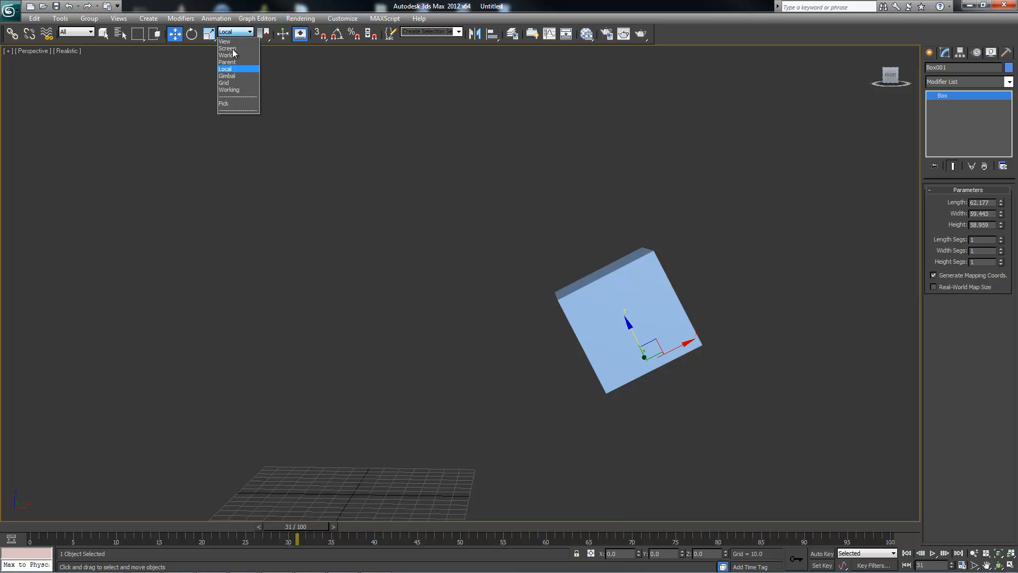
{"action": "left_click", "coordinate": [231, 56]}
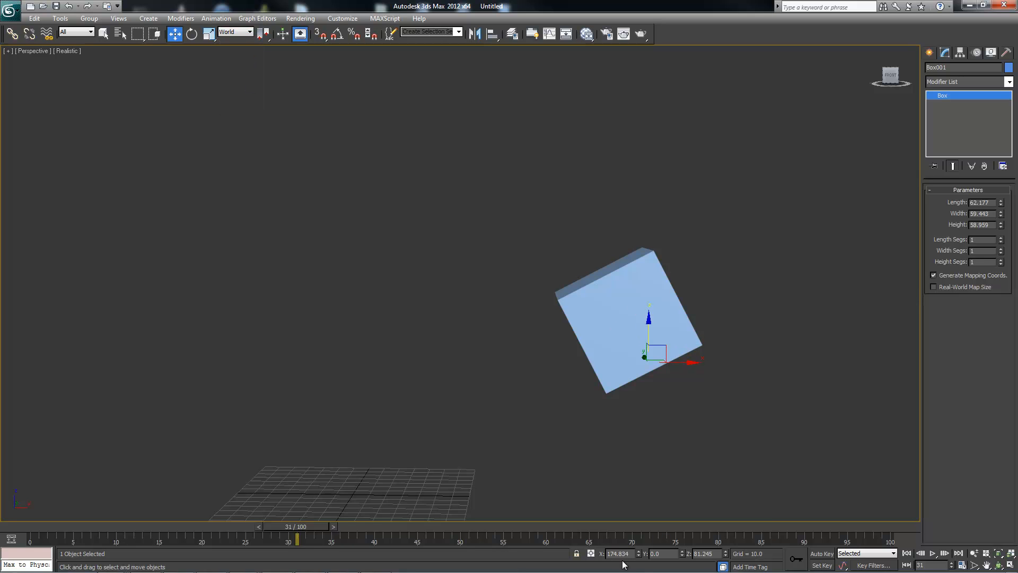
{"action": "middle_click_drag", "start_coordinate": [622, 560], "coordinate": [622, 560], "text": "alt"}
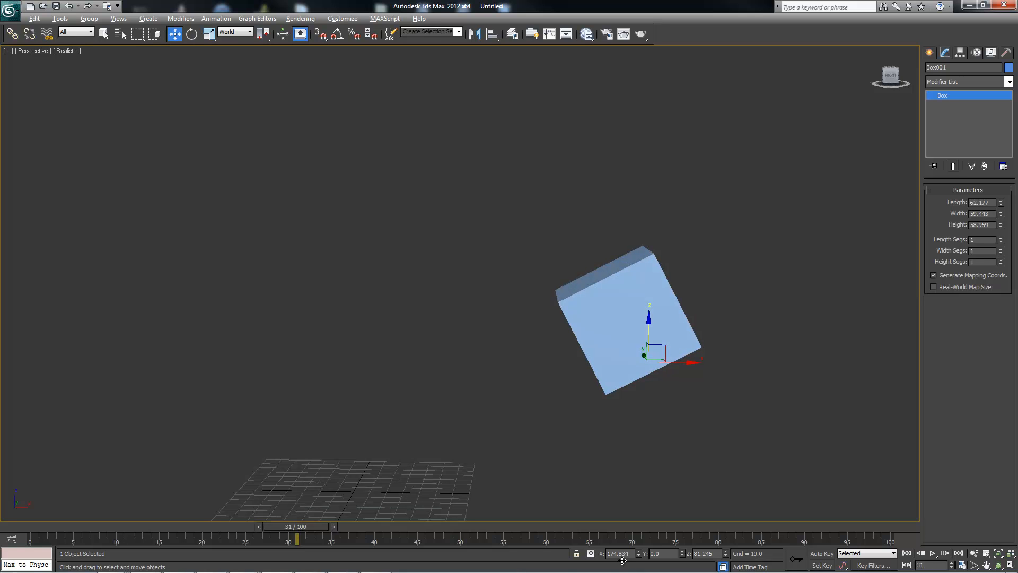
{"action": "double_click", "coordinate": [620, 554]}
{"action": "type", "text": "0"}
{"action": "key", "text": "Return"}
{"action": "type", "text": "0"}
{"action": "key", "text": "Return"}
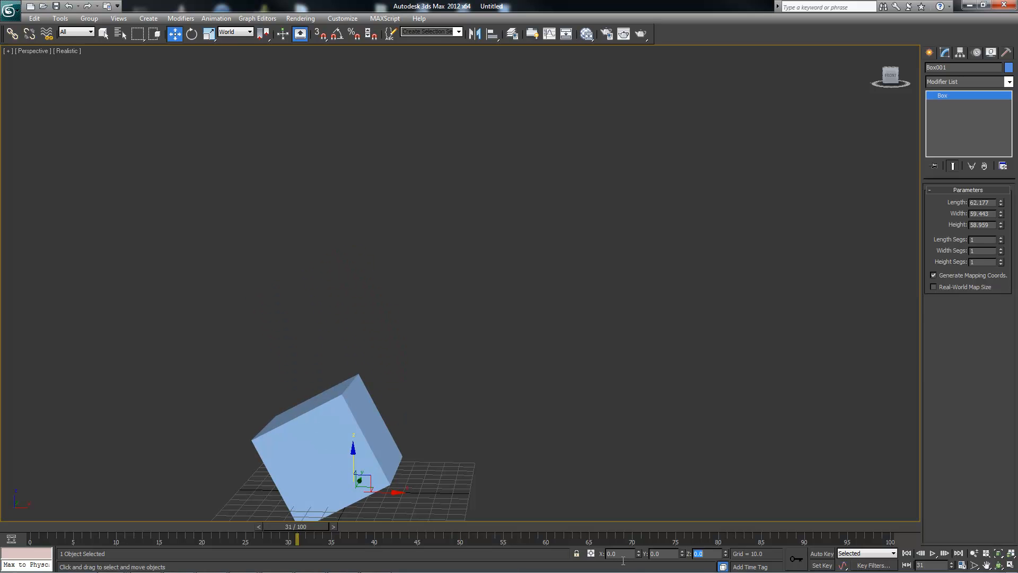
Move the box away from the world origin in the XZ plane to about X 162.5, Z 99.6.
{"action": "middle_click_drag", "start_coordinate": [344, 480], "coordinate": [363, 483], "text": "alt"}
{"action": "middle_click_drag", "start_coordinate": [363, 483], "coordinate": [394, 446]}
{"action": "left_click_drag", "start_coordinate": [384, 421], "coordinate": [659, 281]}
{"action": "middle_click_drag", "start_coordinate": [660, 280], "coordinate": [623, 290], "text": "alt"}
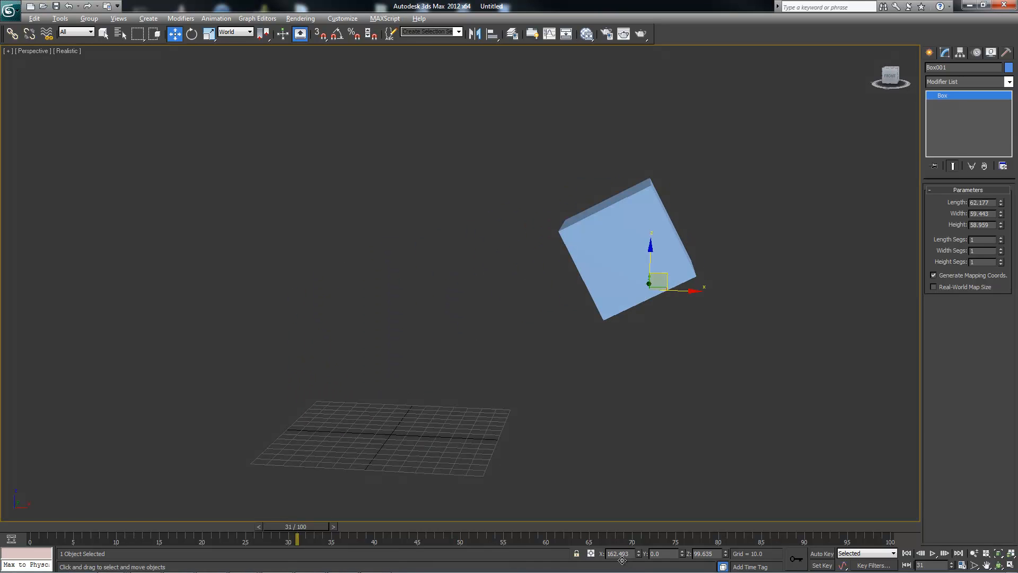
{"action": "middle_click_drag", "start_coordinate": [624, 565], "coordinate": [622, 565], "text": "alt"}
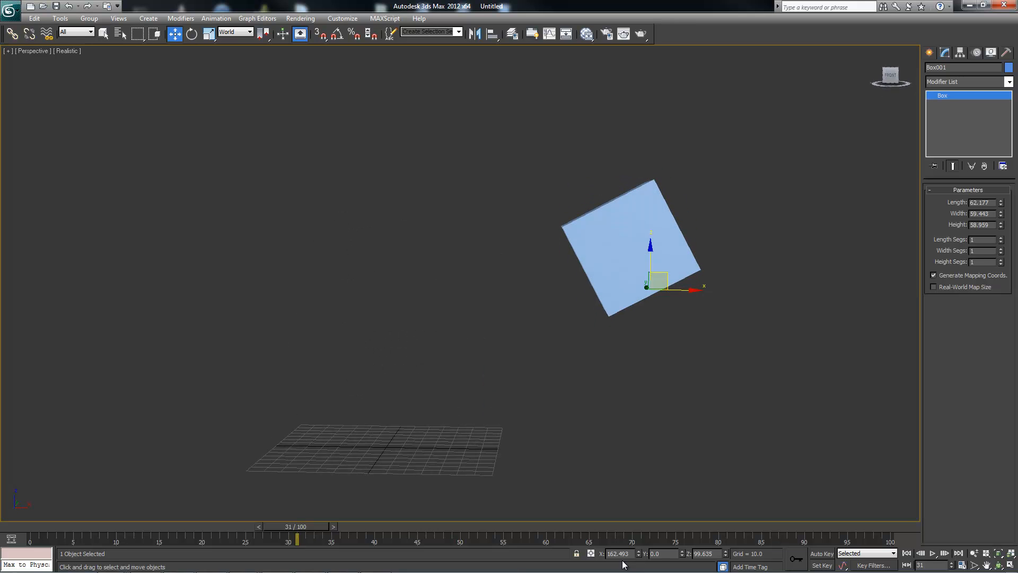
Set the reference coordinate system to View and restore the four-viewport layout.
{"action": "left_click", "coordinate": [236, 32]}
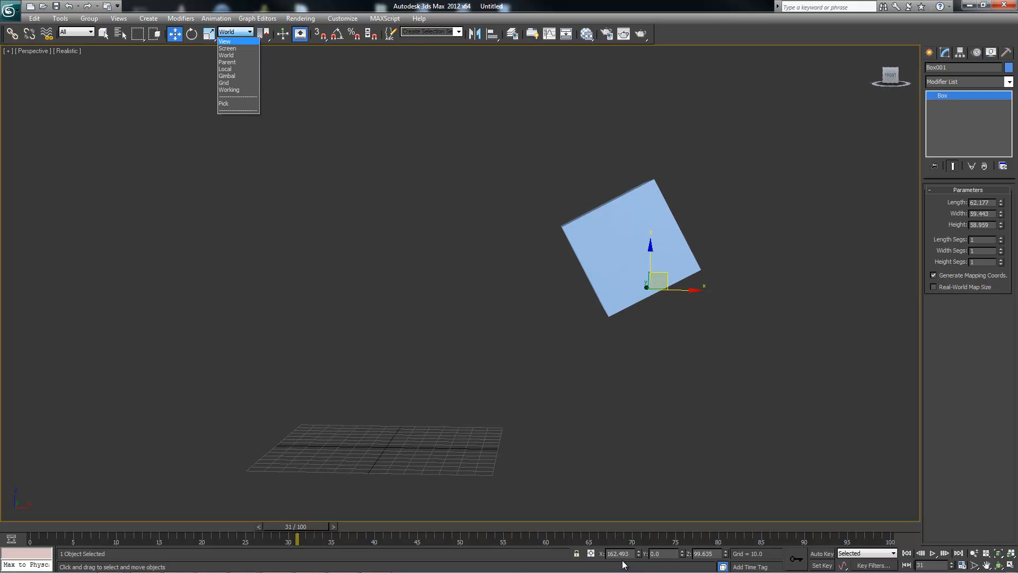
{"action": "key", "text": "Return"}
{"action": "key", "text": "alt+w"}
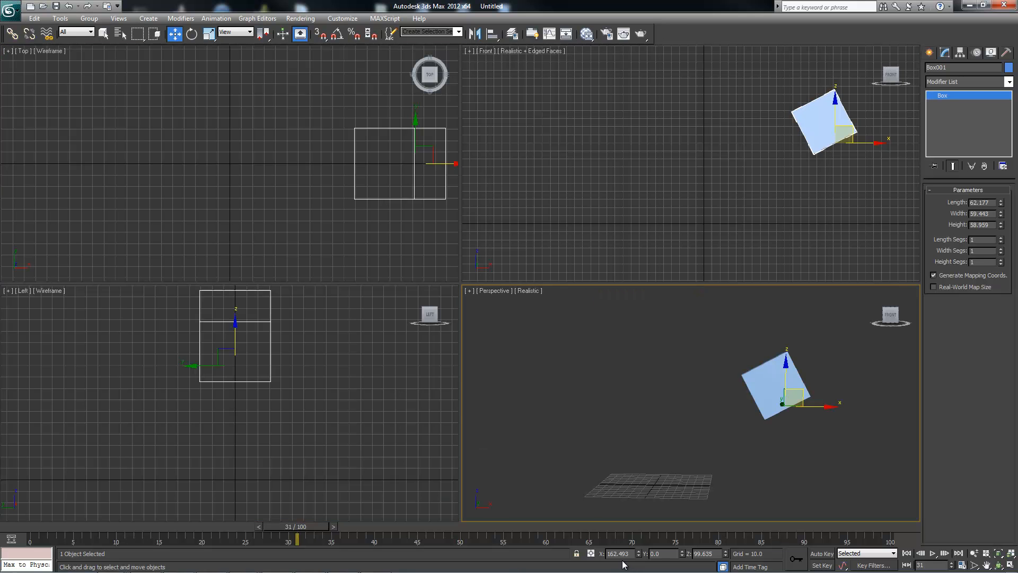
Examine the move gizmo's axes in the Perspective, Front, Top and Left viewports by activating each one in turn.
{"action": "middle_click_drag", "start_coordinate": [623, 561], "coordinate": [622, 560], "text": "alt"}
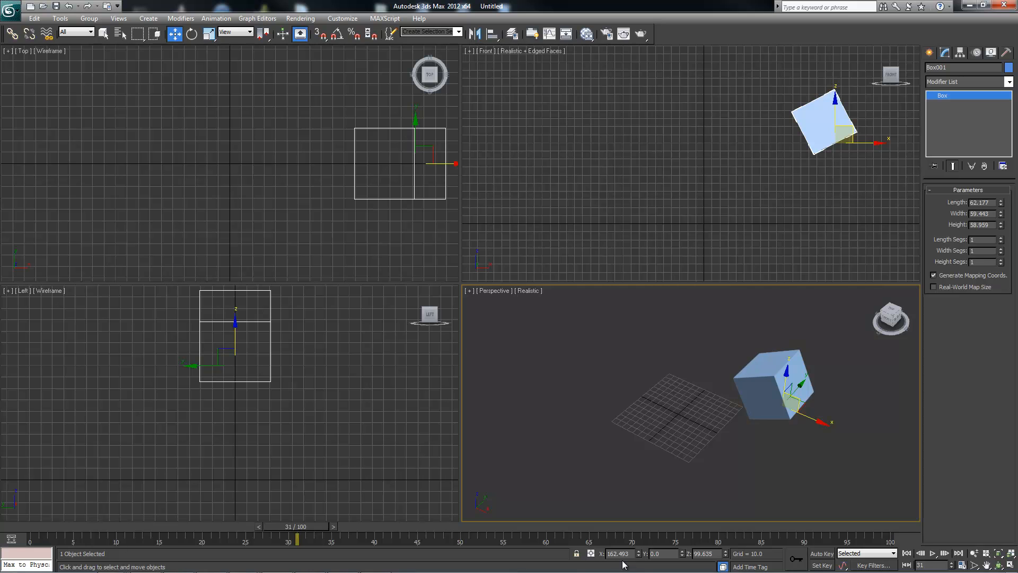
{"action": "middle_click_drag", "start_coordinate": [624, 564], "coordinate": [624, 564], "text": "alt"}
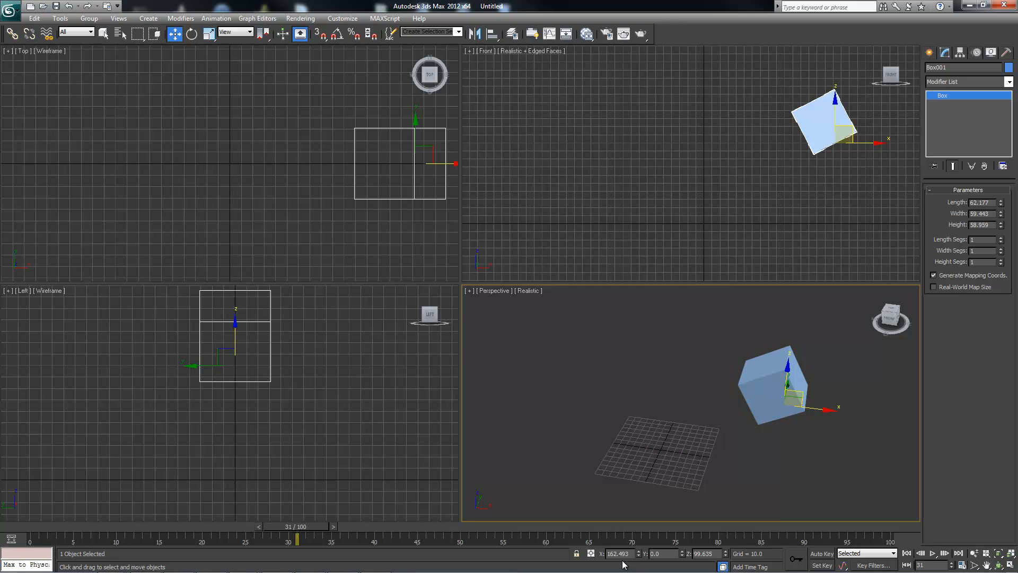
{"action": "key", "text": "super+shift"}
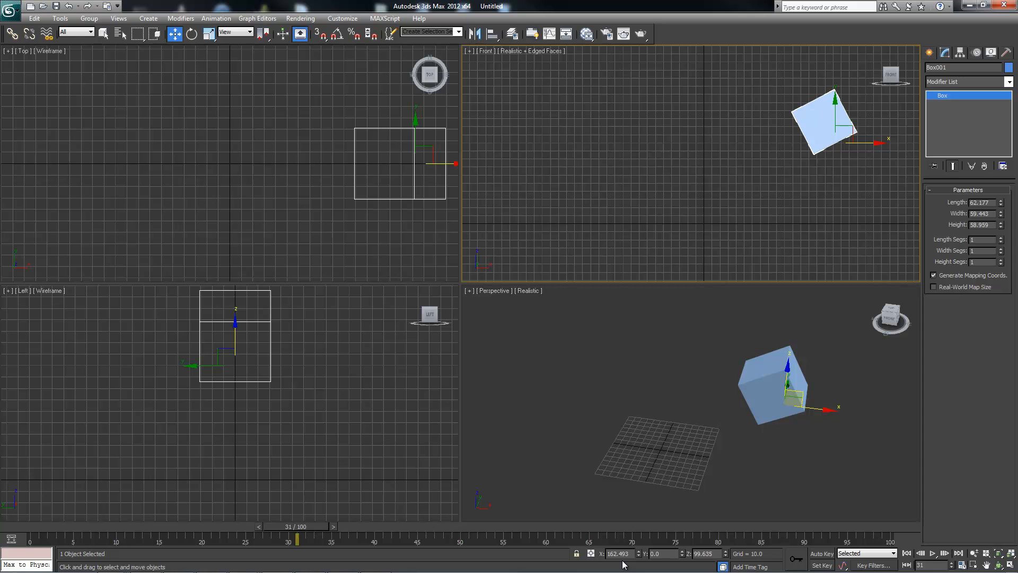
{"action": "key", "text": "super+shift"}
{"action": "middle_click_drag", "start_coordinate": [392, 149], "coordinate": [298, 151]}
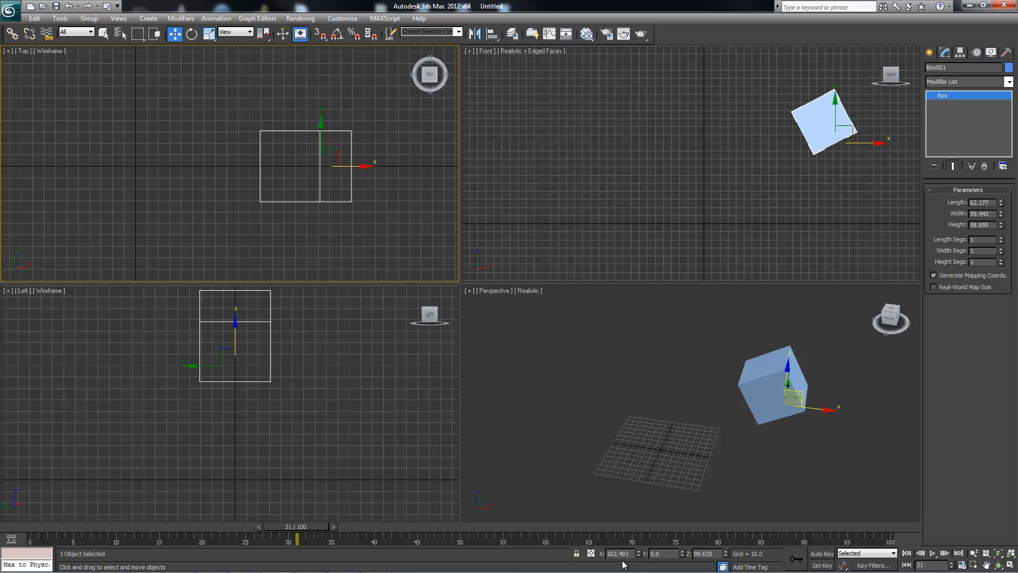
{"action": "right_click", "coordinate": [244, 353]}
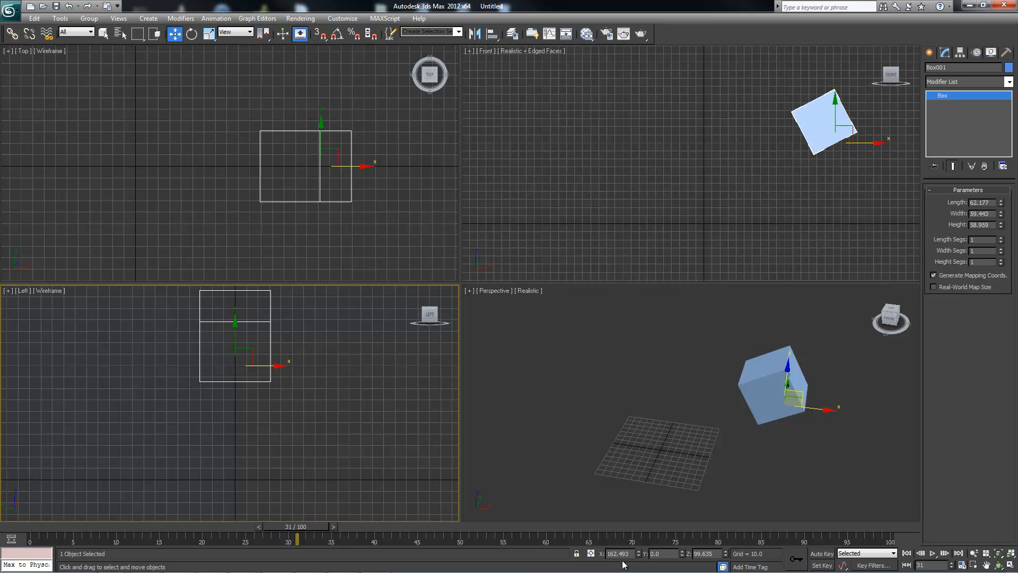
{"action": "mouse_move", "coordinate": [838, 373]}
{"action": "middle_mouse_down", "text": "alt"}
{"action": "mouse_move", "coordinate": [706, 422]}
{"action": "mouse_move", "coordinate": [756, 421]}
{"action": "middle_mouse_up", "text": "alt"}
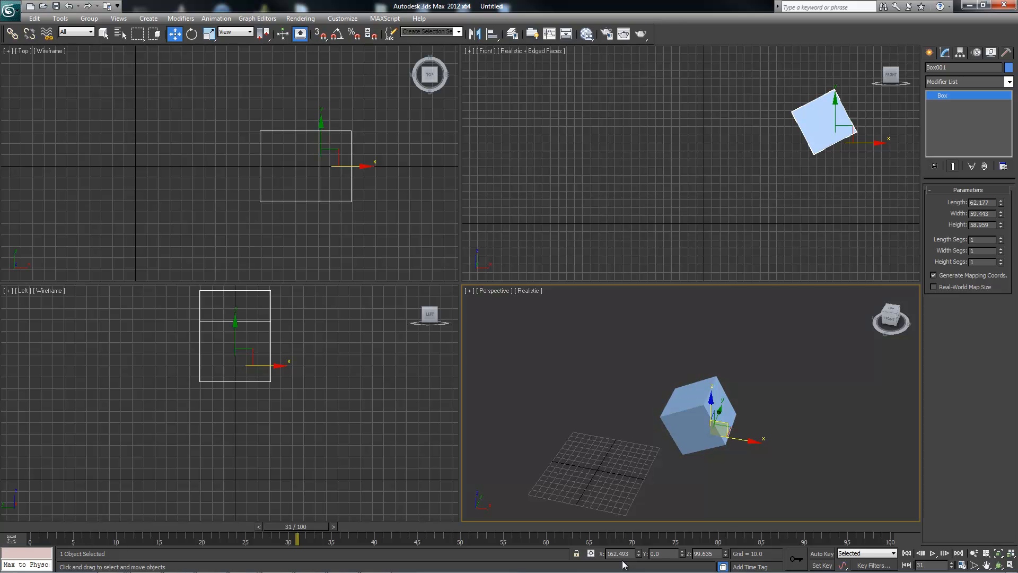
Set the reference coordinate system to Screen and examine the gizmo's orientation from several angles in the Perspective viewport.
{"action": "left_click", "coordinate": [236, 32]}
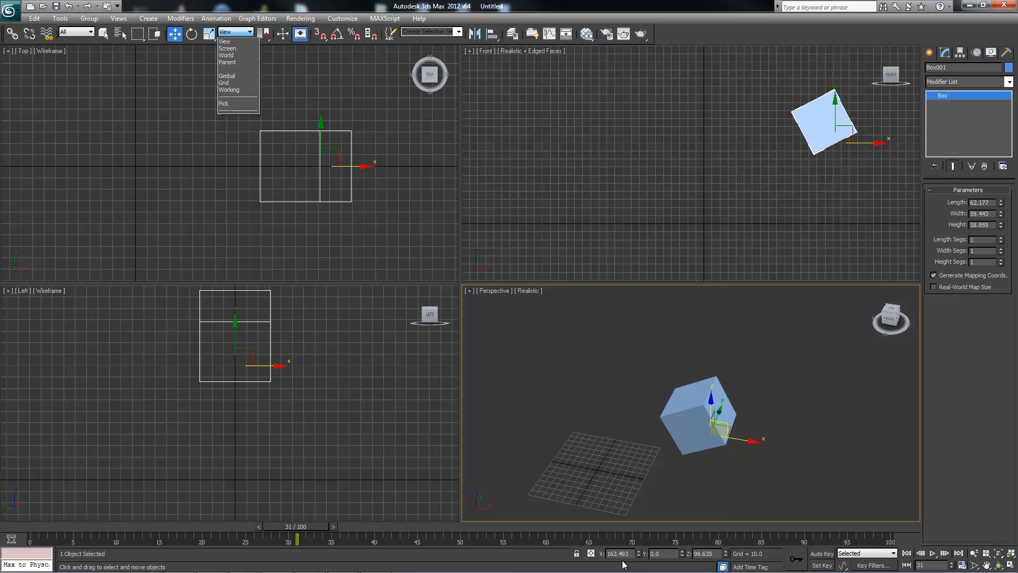
{"action": "left_click", "coordinate": [233, 48]}
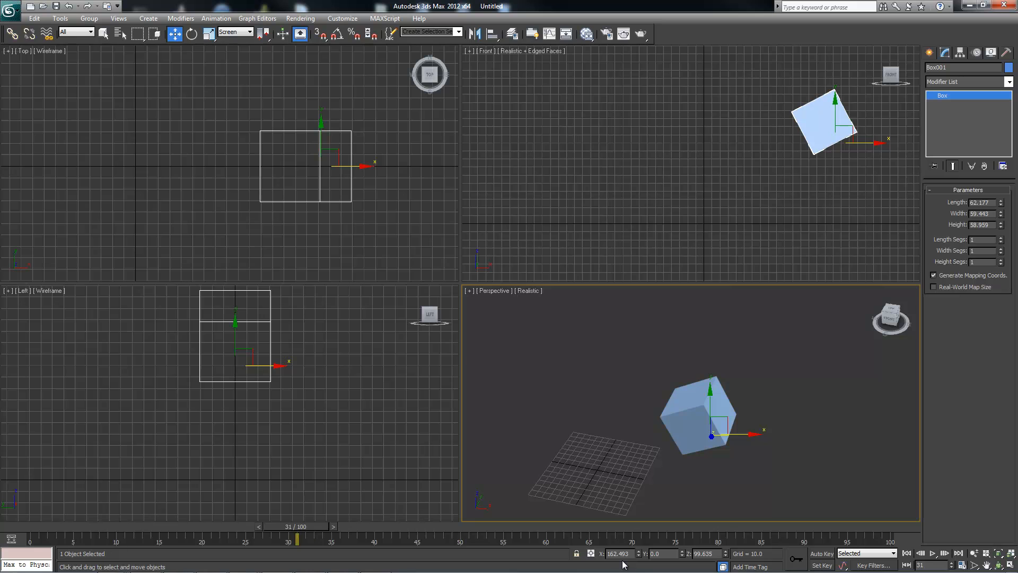
{"action": "mouse_move", "coordinate": [692, 408]}
{"action": "middle_mouse_down", "text": "alt"}
{"action": "mouse_move", "coordinate": [705, 422]}
{"action": "mouse_move", "coordinate": [716, 411]}
{"action": "mouse_move", "coordinate": [694, 406]}
{"action": "mouse_move", "coordinate": [704, 456]}
{"action": "middle_mouse_up", "text": "alt"}
{"action": "mouse_move", "coordinate": [720, 410]}
{"action": "middle_mouse_down", "text": "alt"}
{"action": "mouse_move", "coordinate": [720, 422]}
{"action": "mouse_move", "coordinate": [716, 385]}
{"action": "middle_mouse_up", "text": "alt"}
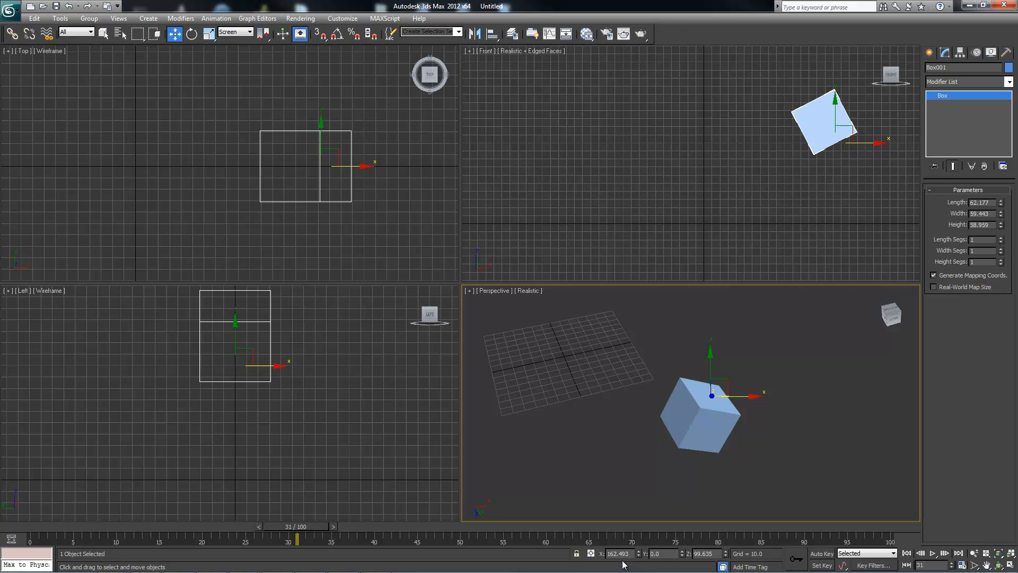
{"action": "middle_click_drag", "start_coordinate": [719, 388], "coordinate": [729, 467], "text": "alt"}
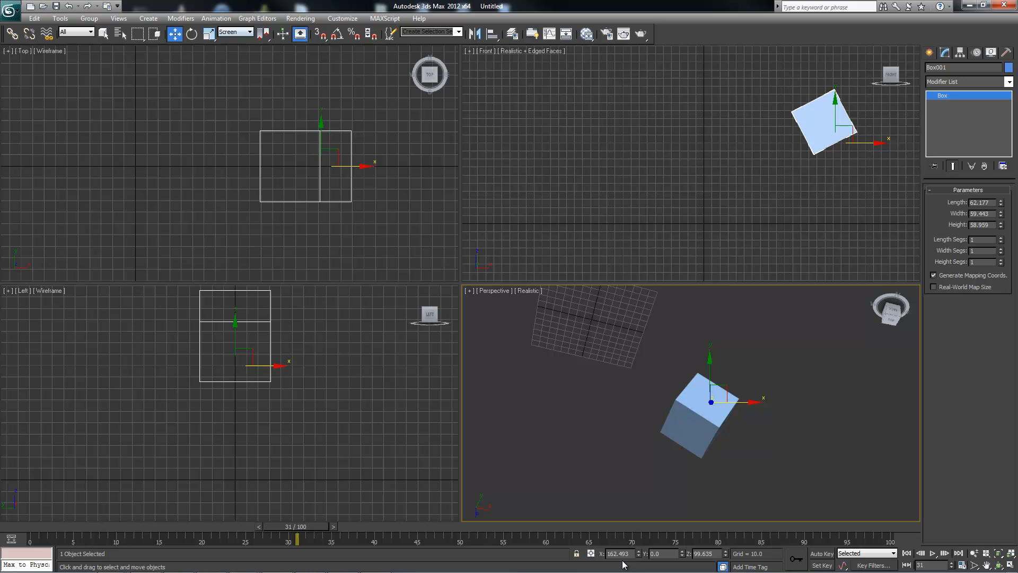
Set the reference coordinate system to World and check the gizmo's axes in each of the four viewports.
{"action": "left_click", "coordinate": [240, 33]}
{"action": "left_click", "coordinate": [226, 56]}
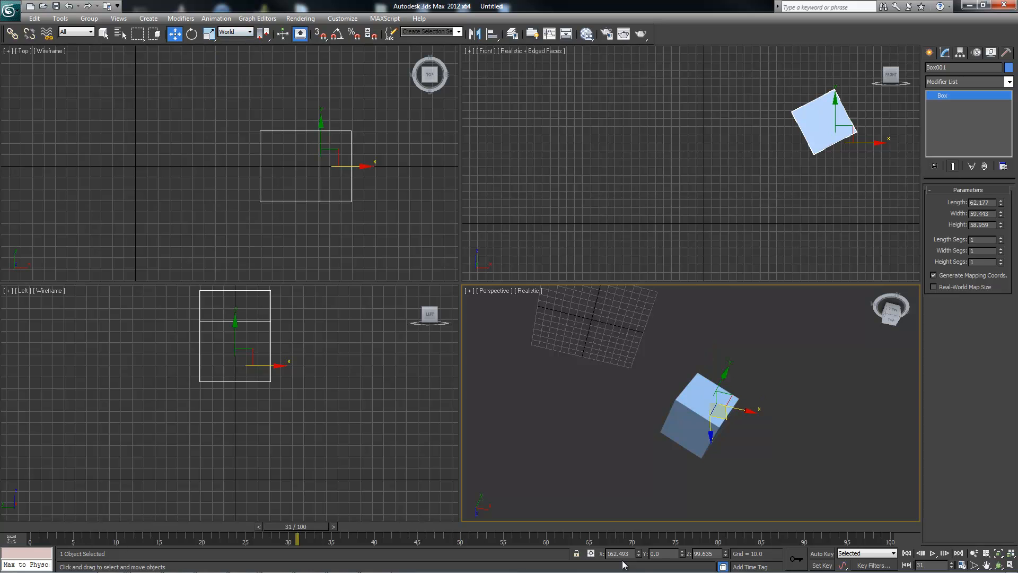
{"action": "middle_click_drag", "start_coordinate": [774, 159], "coordinate": [773, 159]}
{"action": "middle_click", "coordinate": [318, 223]}
{"action": "middle_click", "coordinate": [297, 392]}
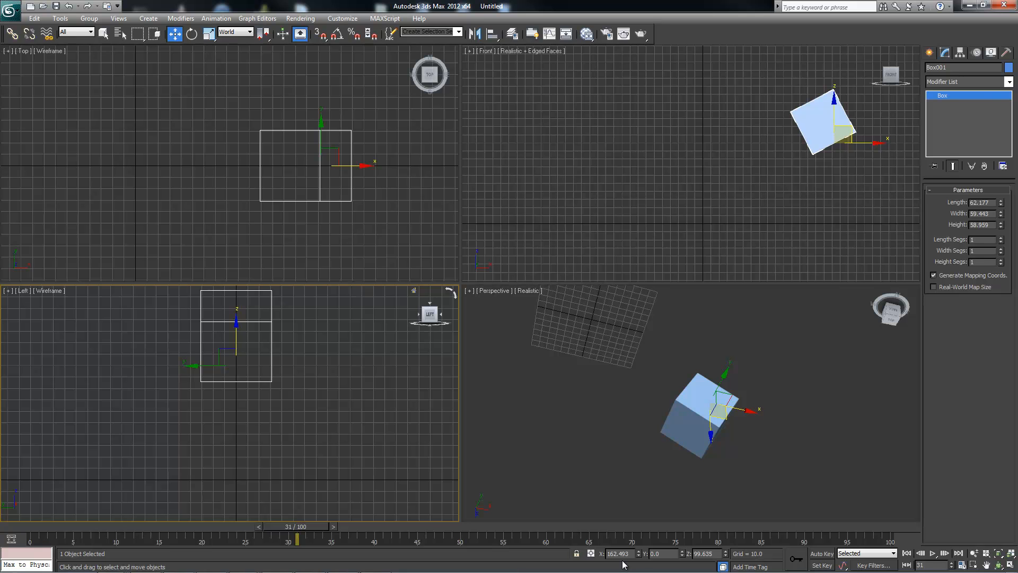
{"action": "middle_click_drag", "start_coordinate": [690, 466], "coordinate": [705, 371], "text": "alt"}
{"action": "middle_click_drag", "start_coordinate": [624, 564], "coordinate": [622, 560], "text": "alt"}
Try rotating the box about the Y axis, undo the rotation and return to the Move tool.
{"action": "key", "text": "e"}
{"action": "left_click_drag", "start_coordinate": [708, 374], "coordinate": [665, 355]}
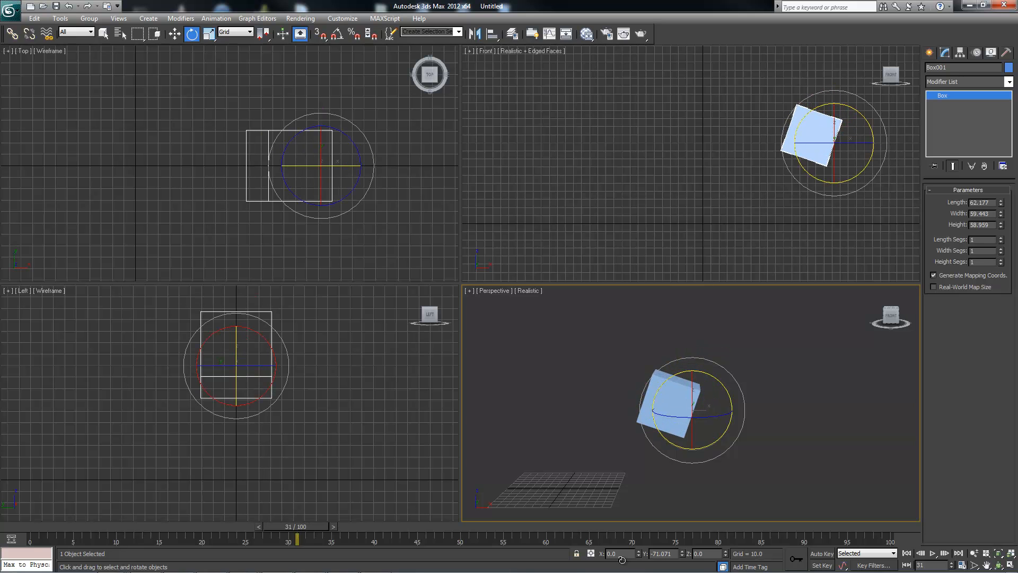
{"action": "middle_click_drag", "start_coordinate": [669, 365], "coordinate": [680, 371], "text": "alt"}
{"action": "key", "text": "ctrl+z"}
{"action": "mouse_move", "coordinate": [622, 560]}
{"action": "middle_mouse_down", "text": "alt"}
{"action": "mouse_move", "coordinate": [626, 552]}
{"action": "mouse_move", "coordinate": [622, 560]}
{"action": "middle_mouse_up", "text": "alt"}
{"action": "key", "text": "w"}
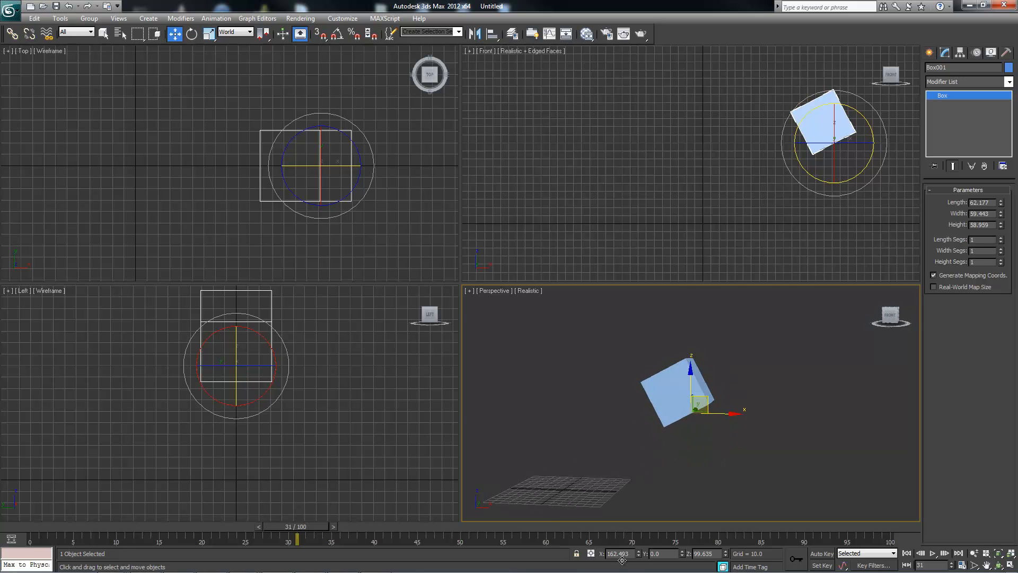
Move the box to about X 185, Z 125 and set the reference coordinate system to Parent.
{"action": "left_click_drag", "start_coordinate": [701, 404], "coordinate": [719, 384]}
{"action": "left_click", "coordinate": [235, 32]}
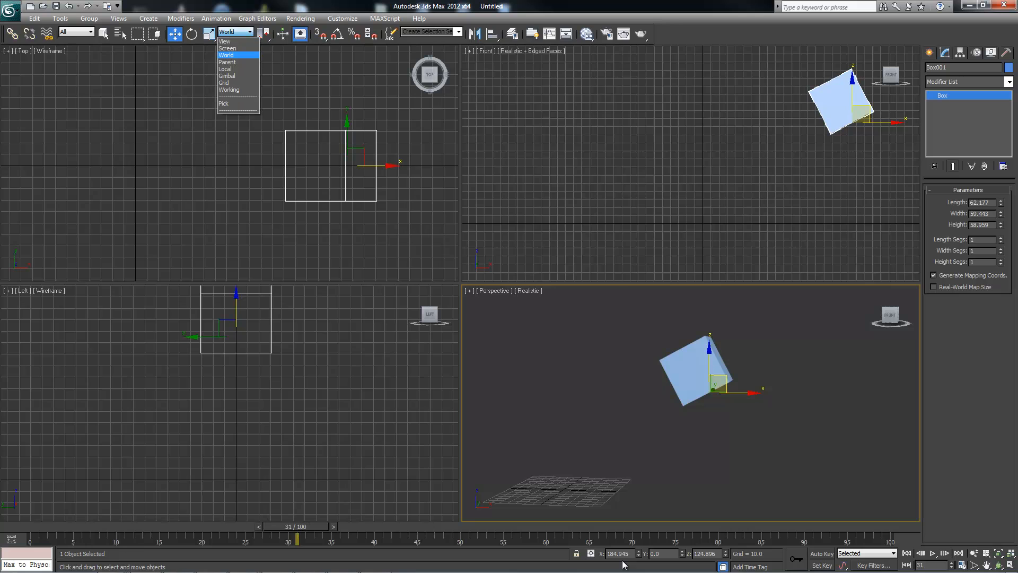
{"action": "left_click", "coordinate": [233, 64]}
{"action": "middle_click_drag", "start_coordinate": [623, 565], "coordinate": [622, 560], "text": "alt"}
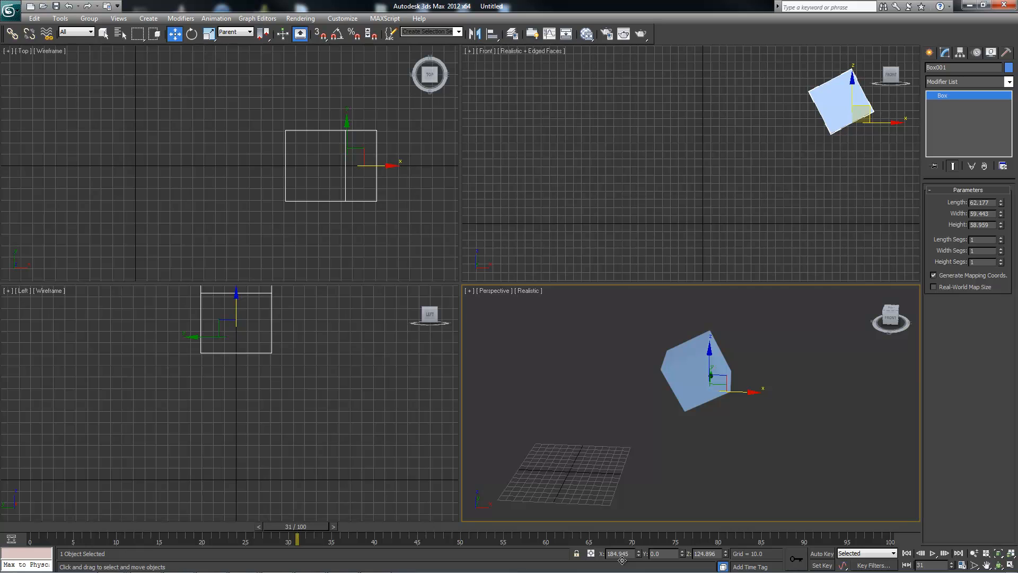
{"action": "middle_click_drag", "start_coordinate": [622, 560], "coordinate": [622, 560], "text": "alt"}
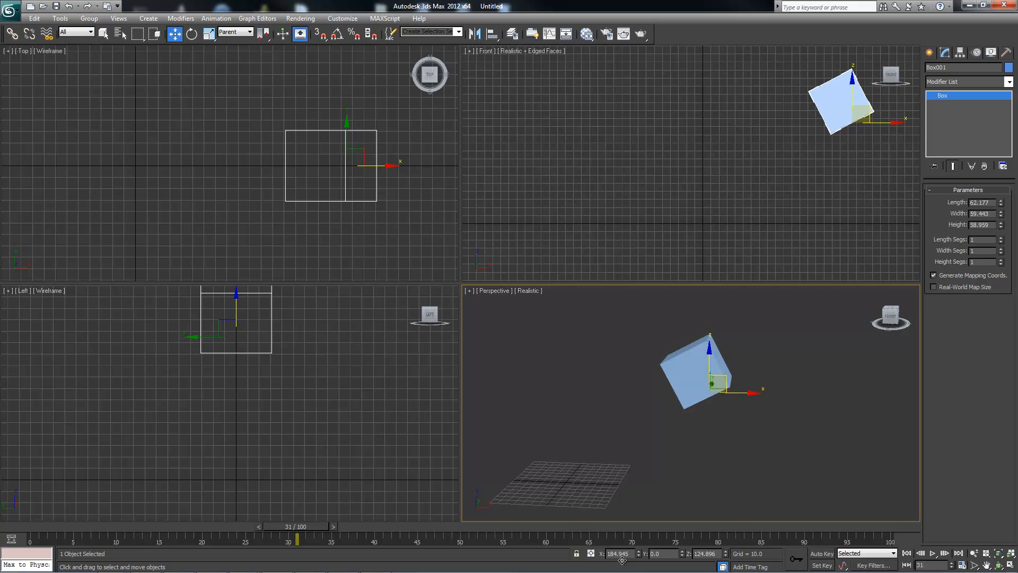
{"action": "middle_click_drag", "start_coordinate": [624, 560], "coordinate": [623, 560], "text": "alt"}
Change the reference coordinate system from Parent to View and on to Local.
{"action": "key", "text": "F4"}
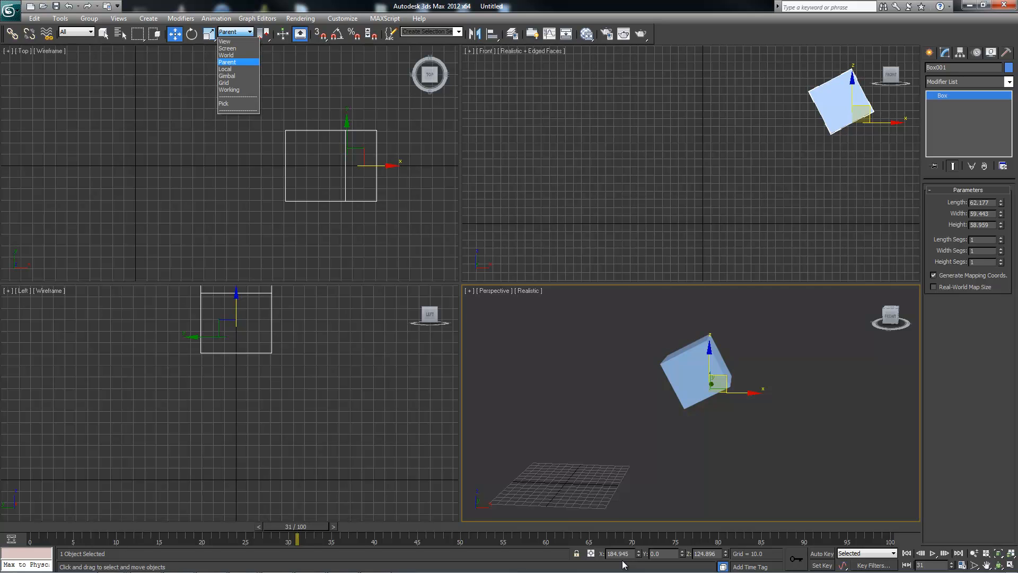
{"action": "key", "text": "Up"}
{"action": "key", "text": "Up"}
{"action": "key", "text": "Up"}
{"action": "key", "text": "Return"}
{"action": "key", "text": "F4"}
{"action": "key", "text": "Down"}
{"action": "key", "text": "Down"}
{"action": "key", "text": "Down"}
{"action": "key", "text": "Down"}
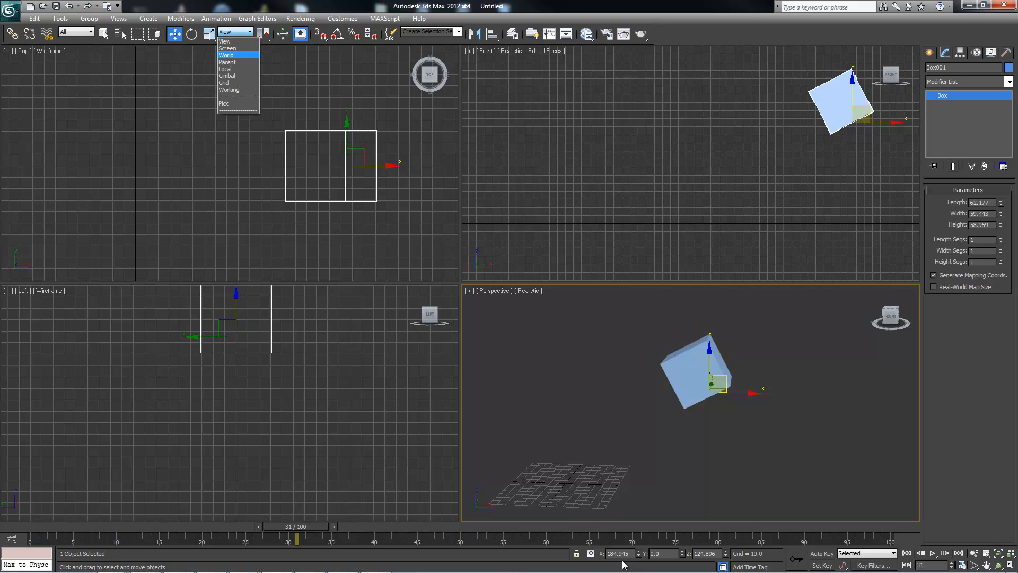
{"action": "left_click", "coordinate": [226, 69]}
Clone the box along its local Z axis as one independent copy named Box002.
{"action": "left_click_drag", "start_coordinate": [692, 364], "coordinate": [664, 309], "text": "shift"}
{"action": "left_click_drag", "start_coordinate": [622, 559], "coordinate": [624, 562], "text": "shift"}
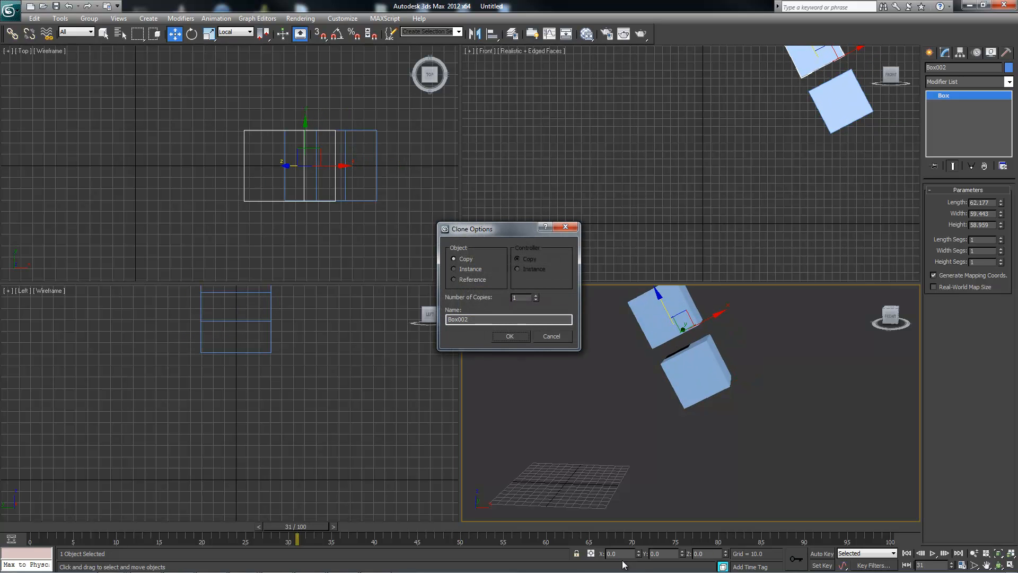
{"action": "key", "text": "Return"}
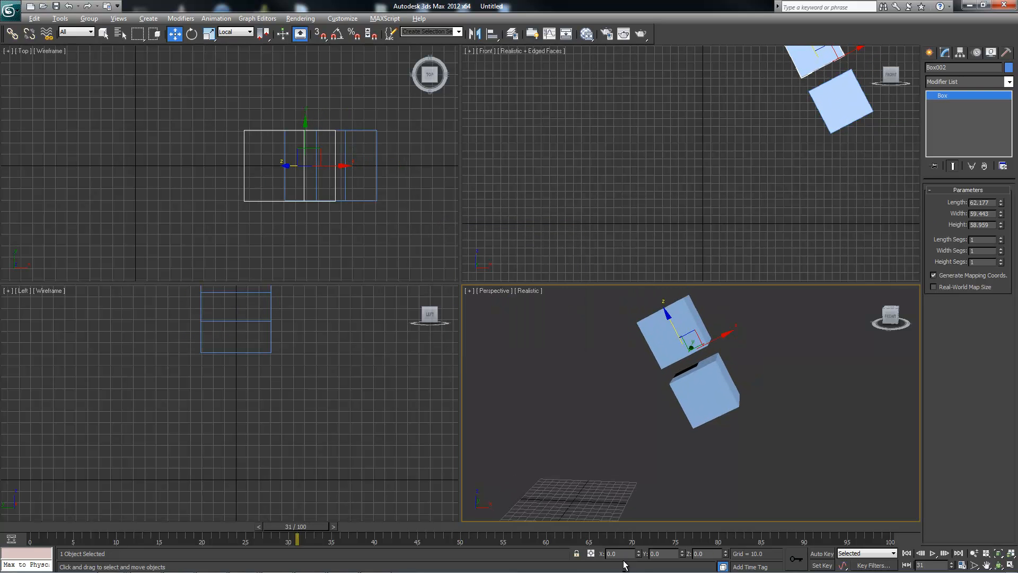
Link the lower box to the upper box as its child and return to the Select tool.
{"action": "left_click", "coordinate": [720, 403]}
{"action": "left_click", "coordinate": [12, 34]}
{"action": "left_click_drag", "start_coordinate": [718, 412], "coordinate": [668, 337]}
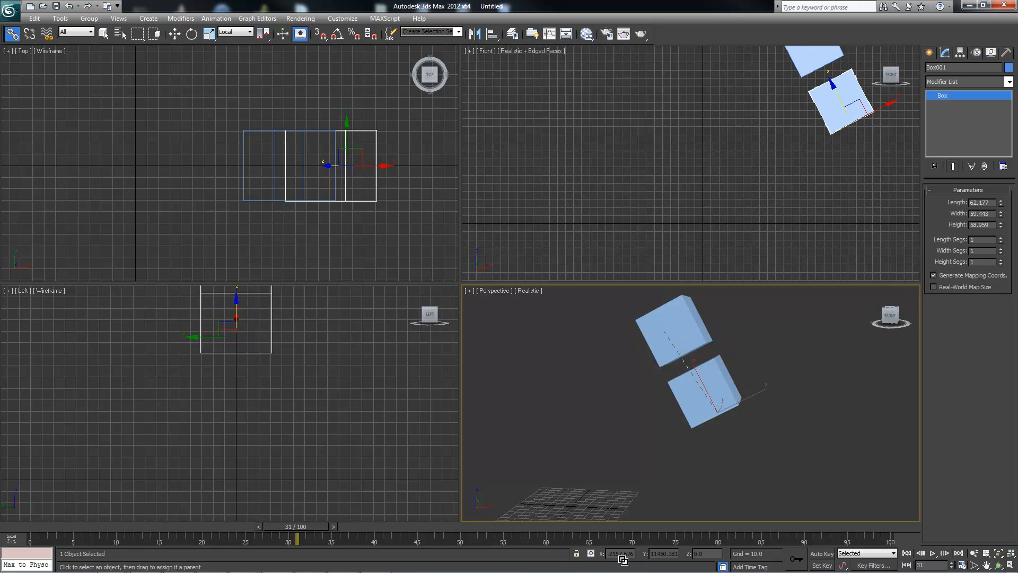
{"action": "key", "text": "q"}
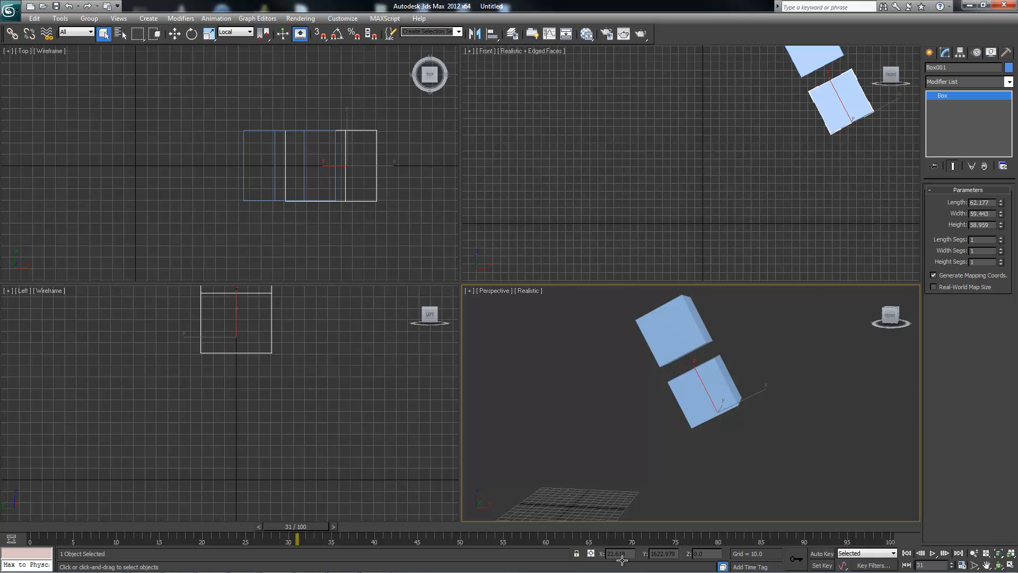
Switch to the Rotate tool for the lower box and set its reference coordinate system to Parent.
{"action": "key", "text": "w"}
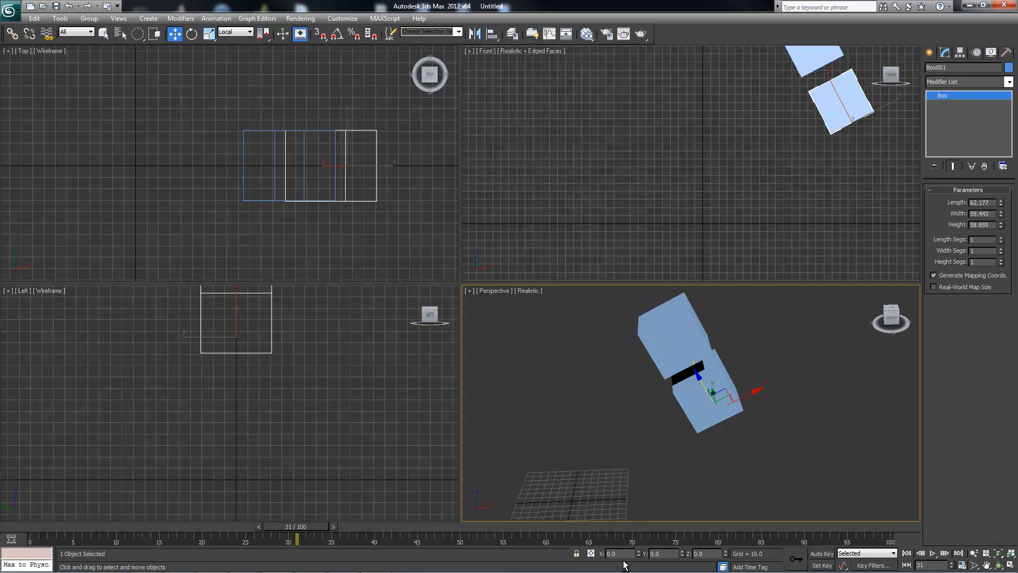
{"action": "key", "text": "e"}
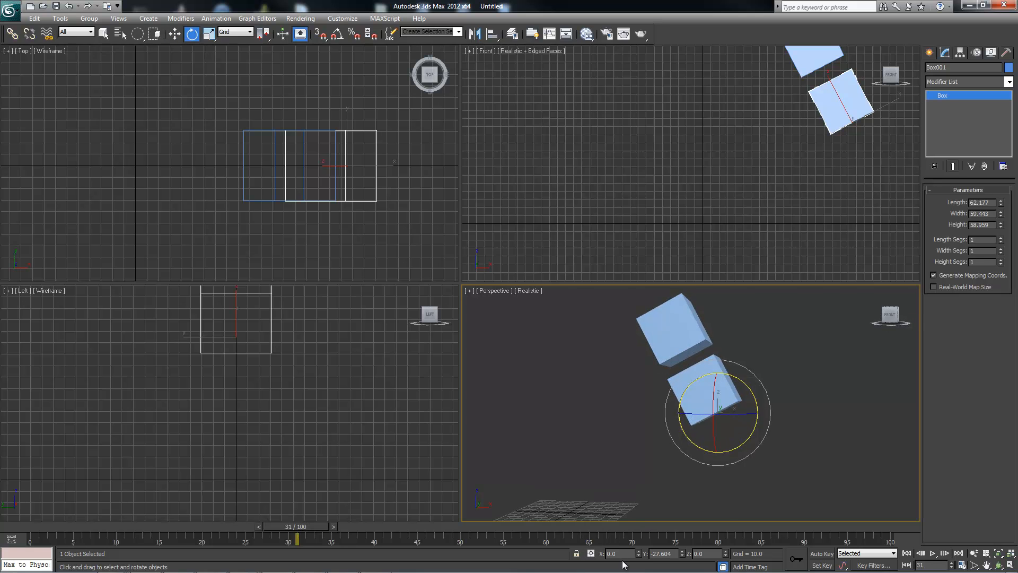
{"action": "left_click", "coordinate": [236, 32]}
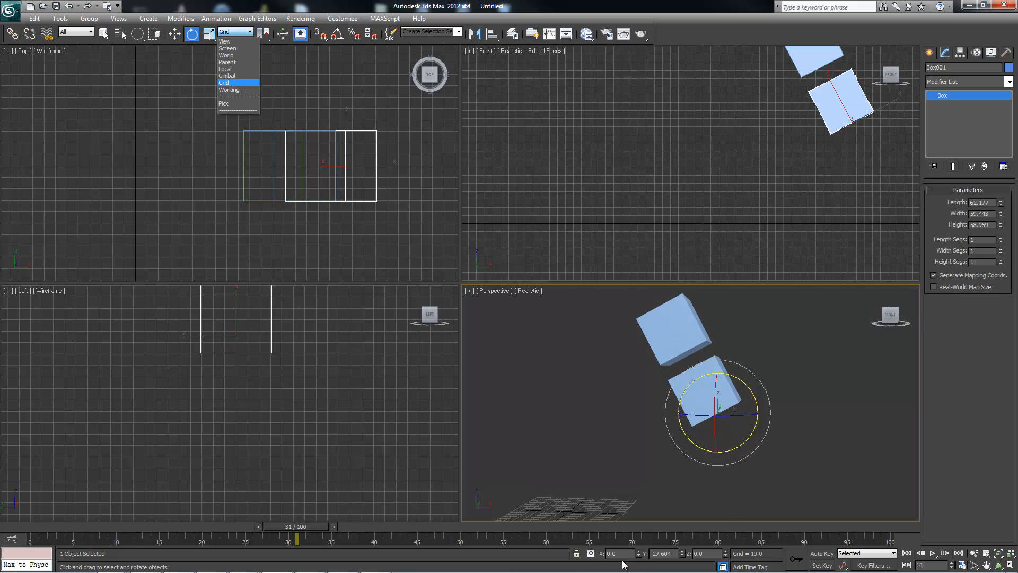
{"action": "left_click", "coordinate": [226, 63]}
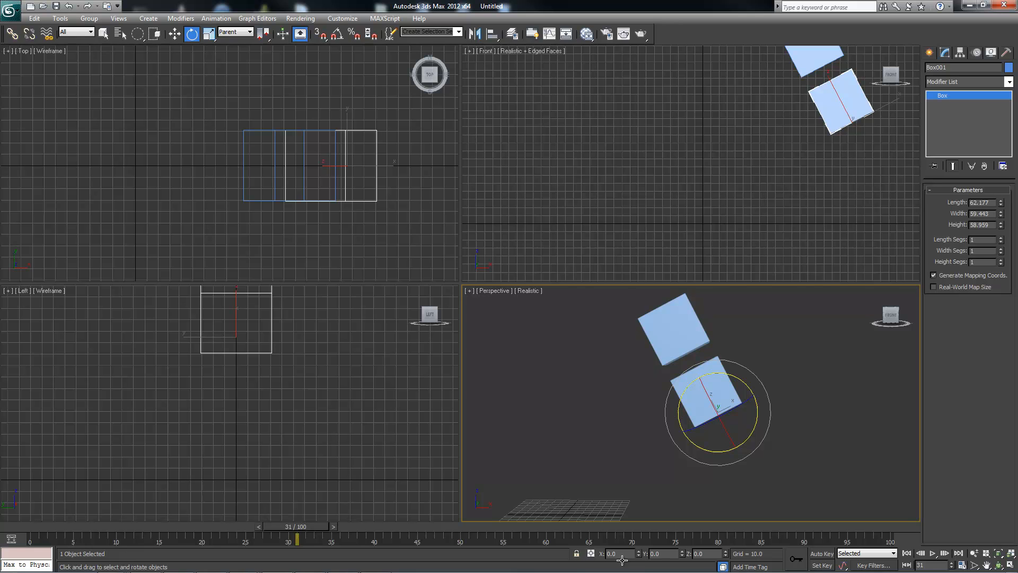
Try rotating the lower box about 23° around the Parent Y axis and cancel the rotation.
{"action": "left_click", "coordinate": [670, 310]}
{"action": "key", "text": "ctrl+z"}
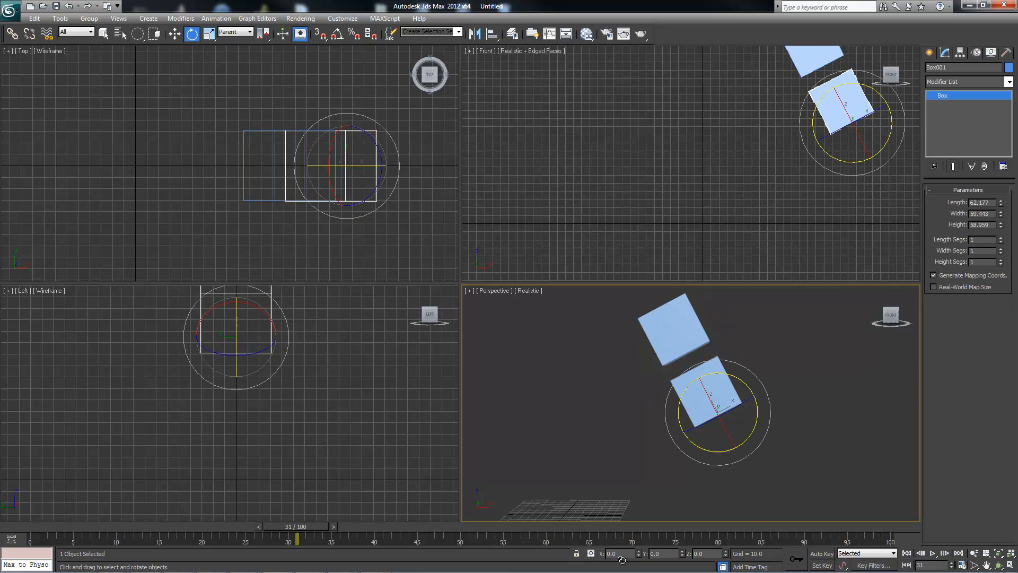
{"action": "left_click_drag", "start_coordinate": [749, 386], "coordinate": [764, 402]}
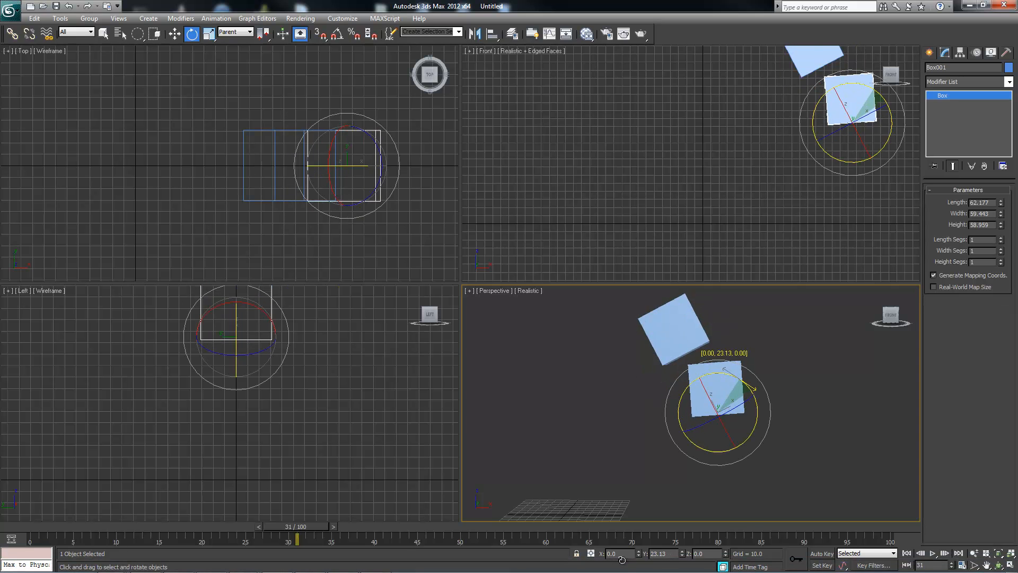
{"action": "right_click", "coordinate": [765, 402]}
{"action": "left_click", "coordinate": [236, 32]}
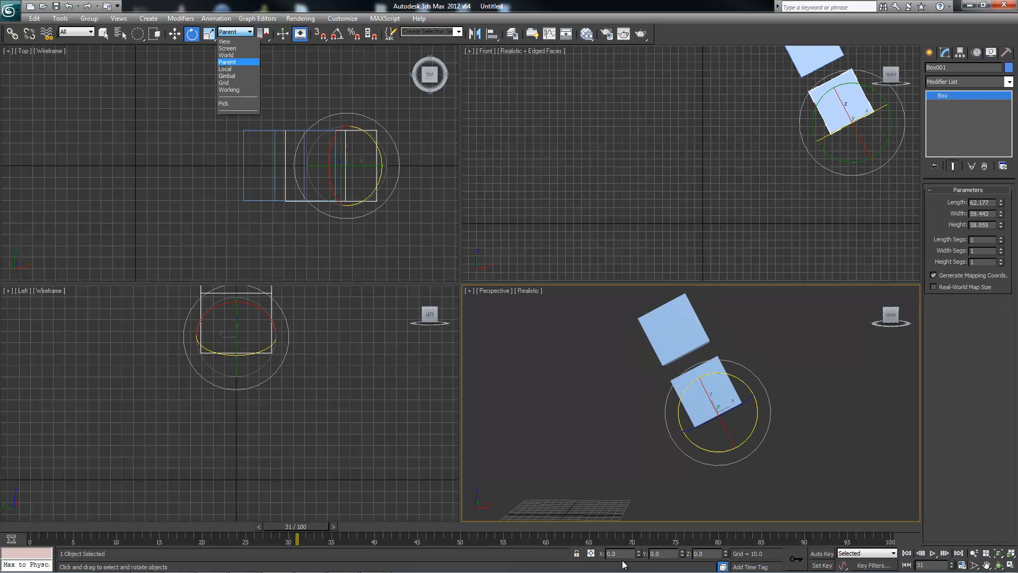
{"action": "left_click", "coordinate": [623, 561]}
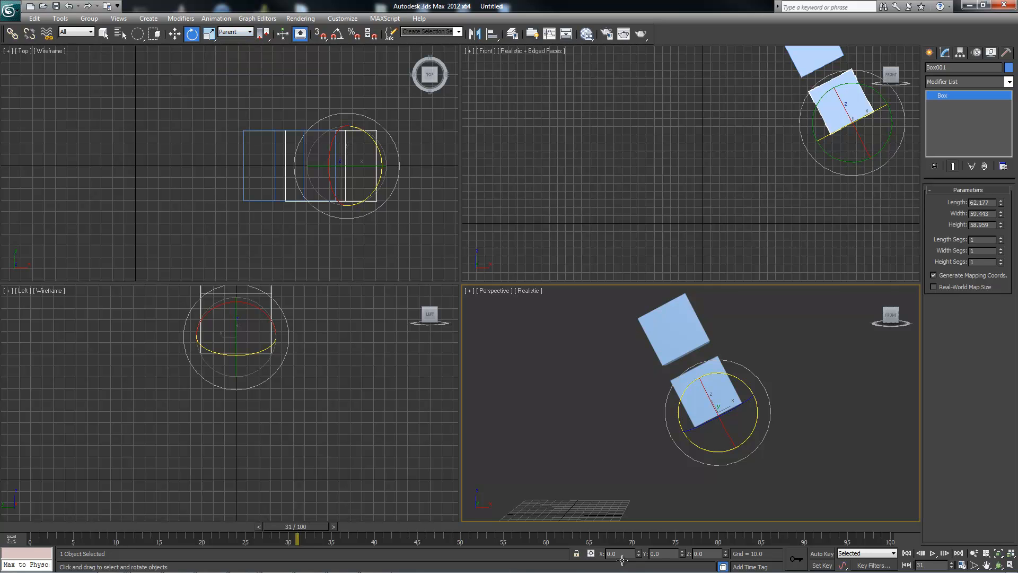
Rotate the parent box to about 52.9° around the Y axis and switch to the Move tool with the Local coordinate system.
{"action": "key", "text": "Page_Up"}
{"action": "mouse_move", "coordinate": [703, 317]}
{"action": "left_mouse_down"}
{"action": "mouse_move", "coordinate": [806, 362]}
{"action": "mouse_move", "coordinate": [768, 345]}
{"action": "left_mouse_up"}
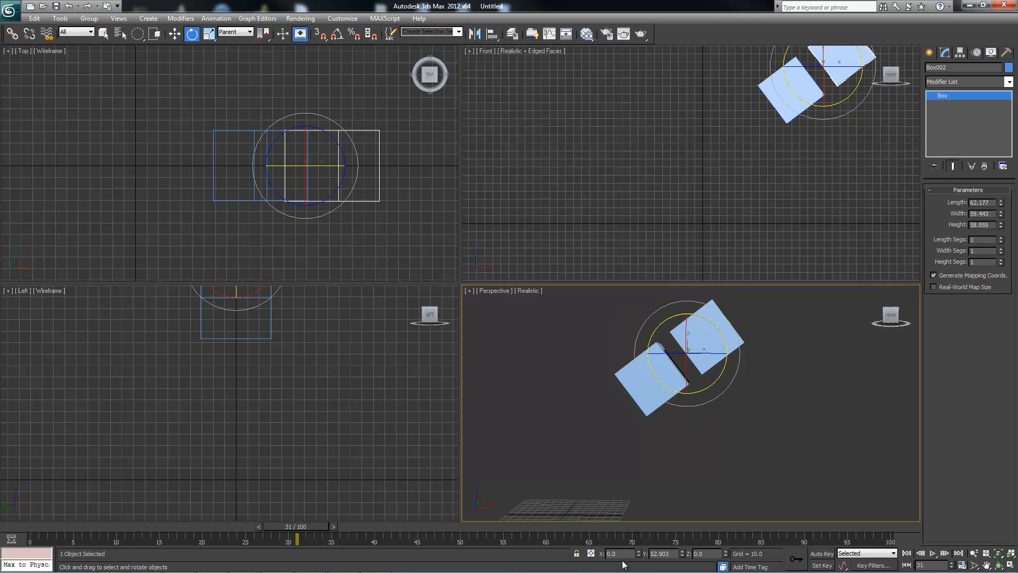
{"action": "left_click", "coordinate": [236, 32]}
{"action": "left_click", "coordinate": [224, 69]}
{"action": "key", "text": "w"}
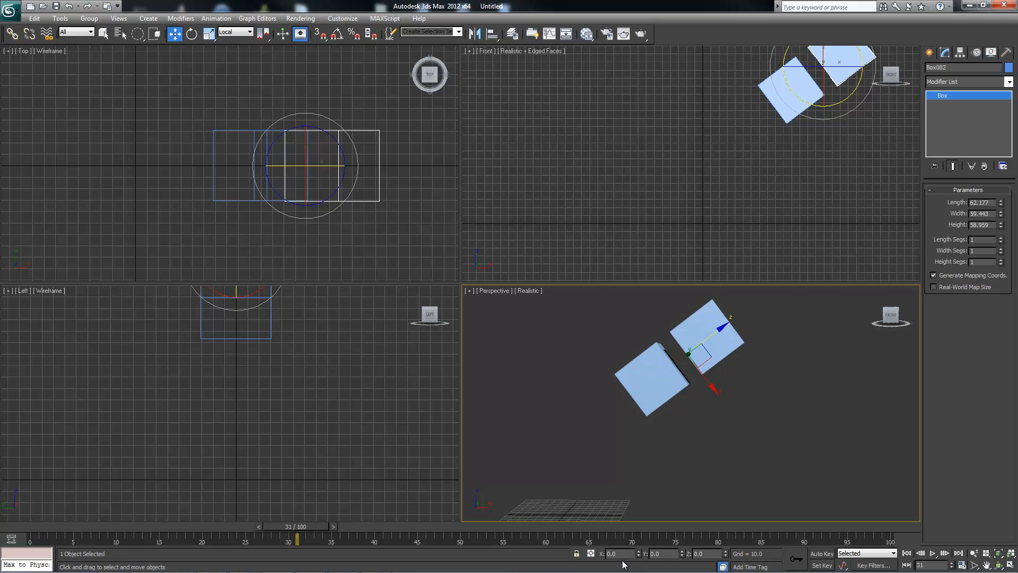
Select the lower child box and set the Move tool's reference coordinate system to Parent.
{"action": "key", "text": "ctrl+z"}
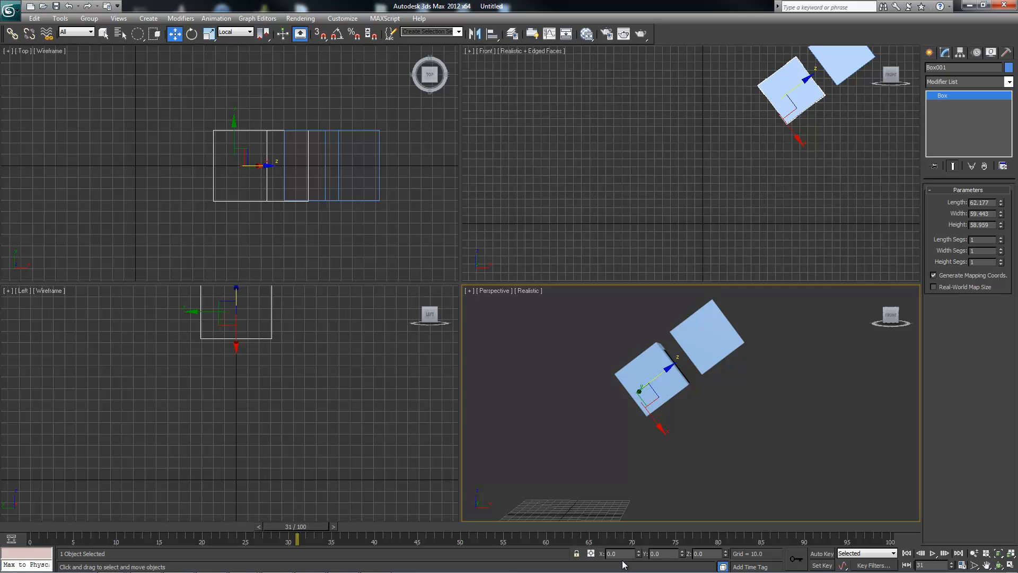
{"action": "left_click", "coordinate": [239, 32]}
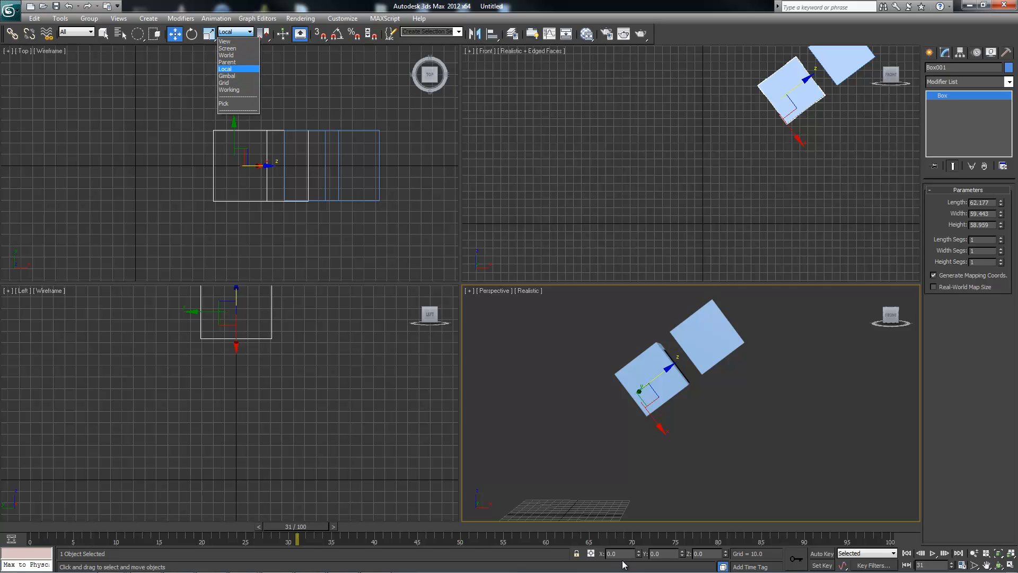
{"action": "left_click", "coordinate": [227, 62]}
{"action": "middle_click_drag", "start_coordinate": [623, 560], "coordinate": [622, 560], "text": "alt"}
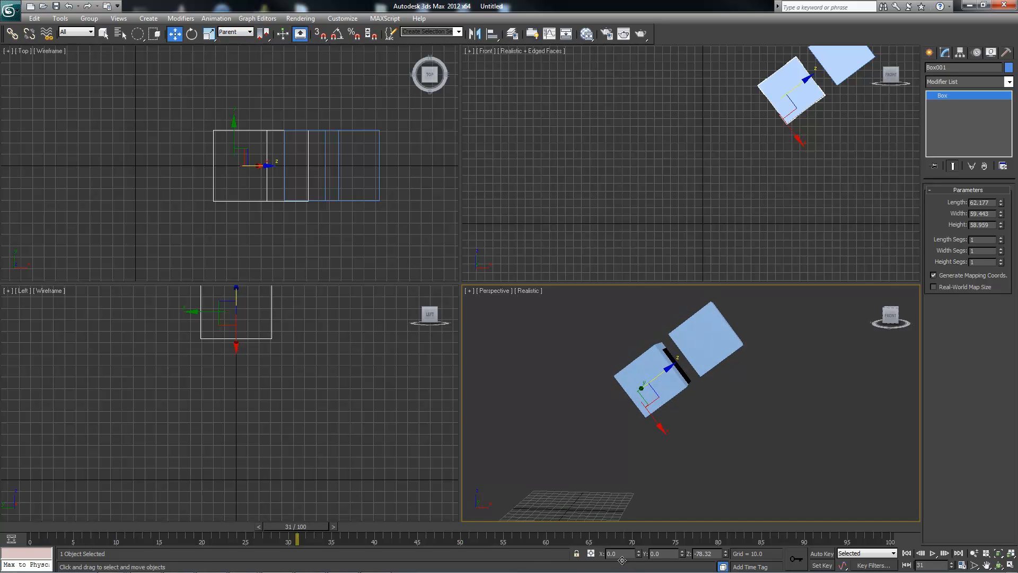
Try rotating and moving the child box using the Parent axes, and undo these changes.
{"action": "key", "text": "e"}
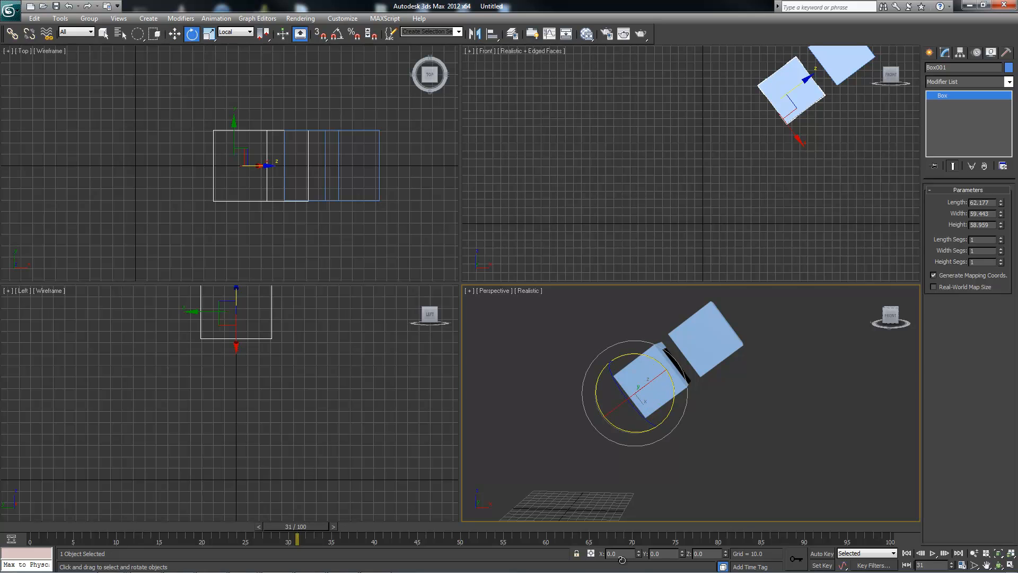
{"action": "left_click_drag", "start_coordinate": [622, 560], "coordinate": [622, 560]}
{"action": "key", "text": "w"}
{"action": "middle_click_drag", "start_coordinate": [636, 395], "coordinate": [651, 387], "text": "alt"}
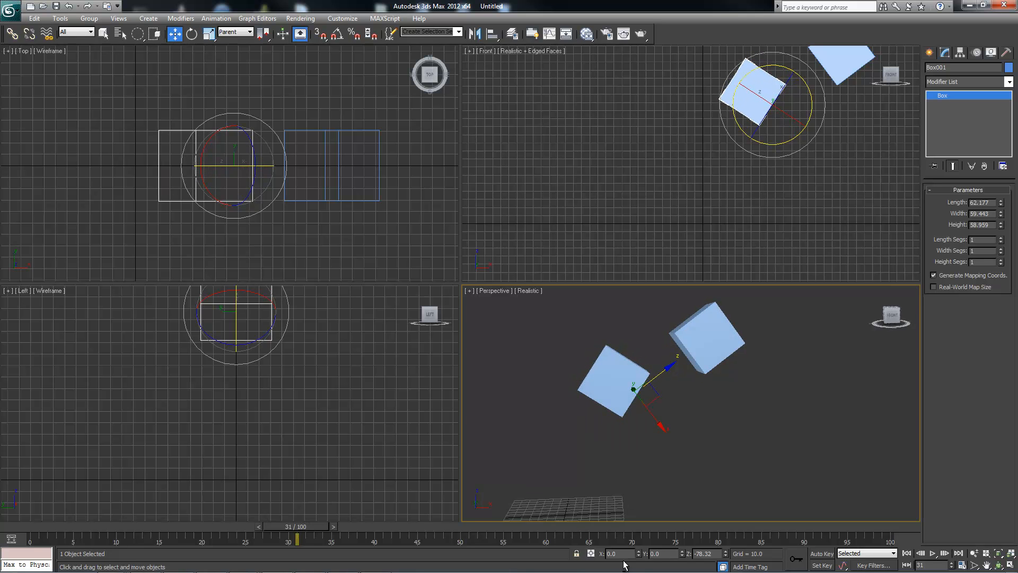
{"action": "left_click_drag", "start_coordinate": [648, 396], "coordinate": [680, 393]}
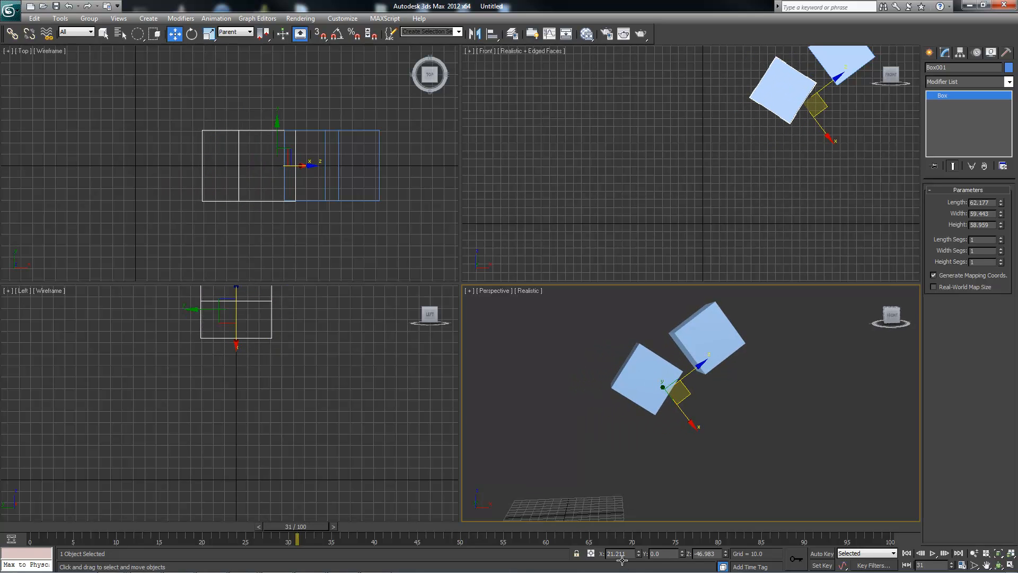
{"action": "middle_click_drag", "start_coordinate": [680, 393], "coordinate": [676, 402], "text": "alt"}
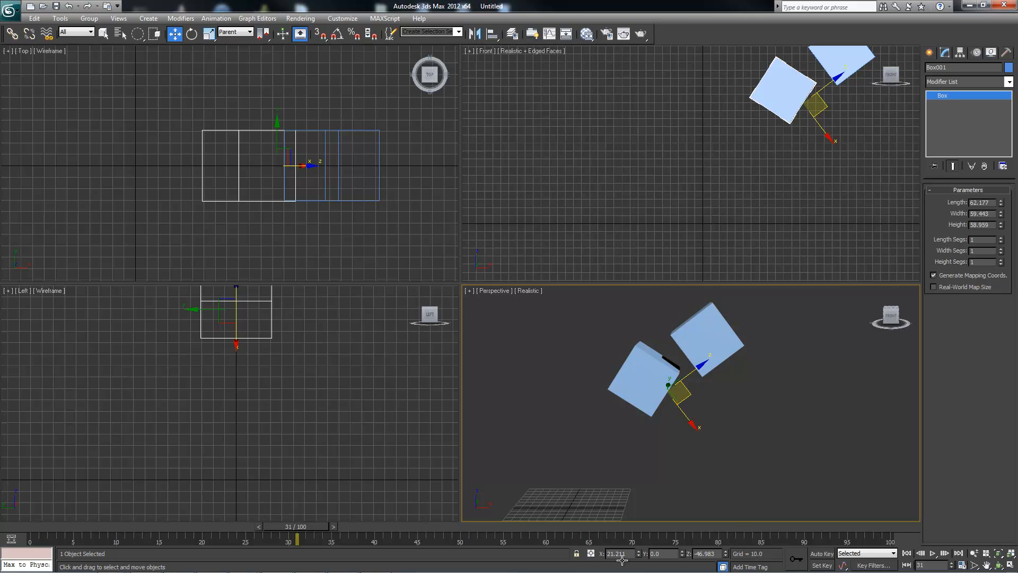
{"action": "key", "text": "ctrl+z"}
{"action": "key", "text": "ctrl+z"}
{"action": "key", "text": "ctrl+z"}
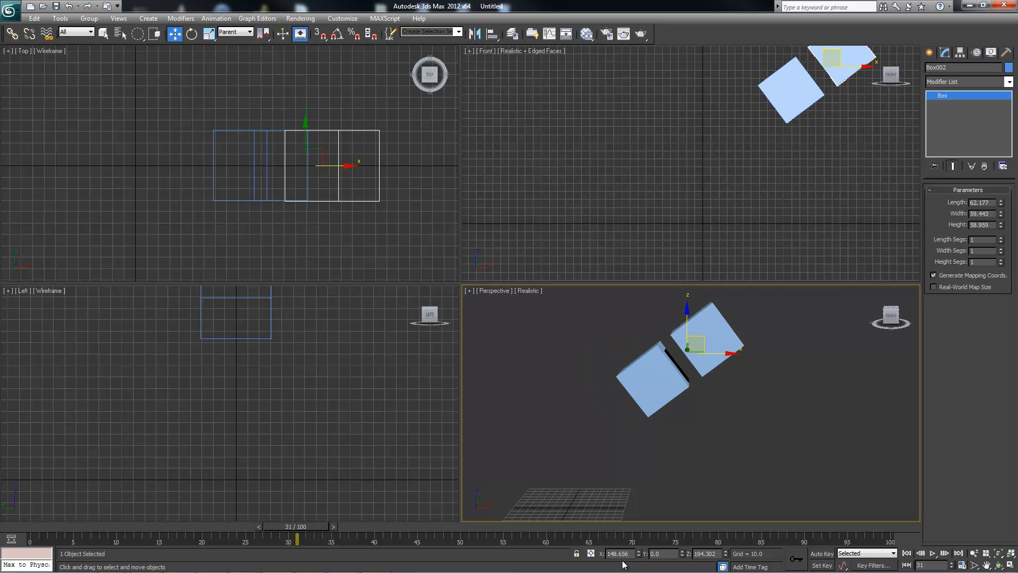
Set the Move tool's reference coordinate system to Local and select each box in turn to compare their axes.
{"action": "left_click", "coordinate": [236, 32]}
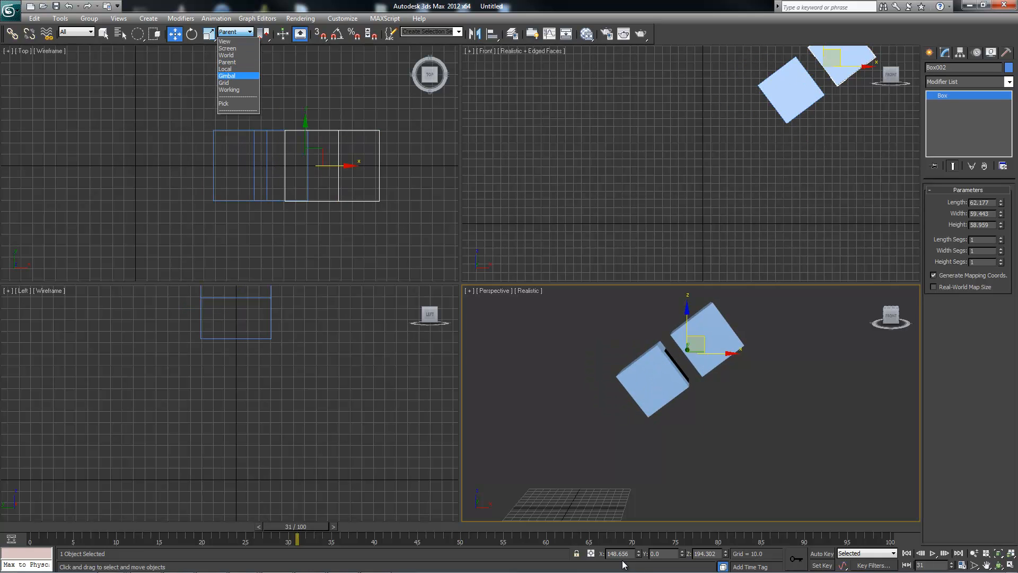
{"action": "left_click", "coordinate": [226, 69]}
{"action": "left_click", "coordinate": [652, 379]}
{"action": "left_click", "coordinate": [711, 340]}
{"action": "left_click", "coordinate": [652, 380]}
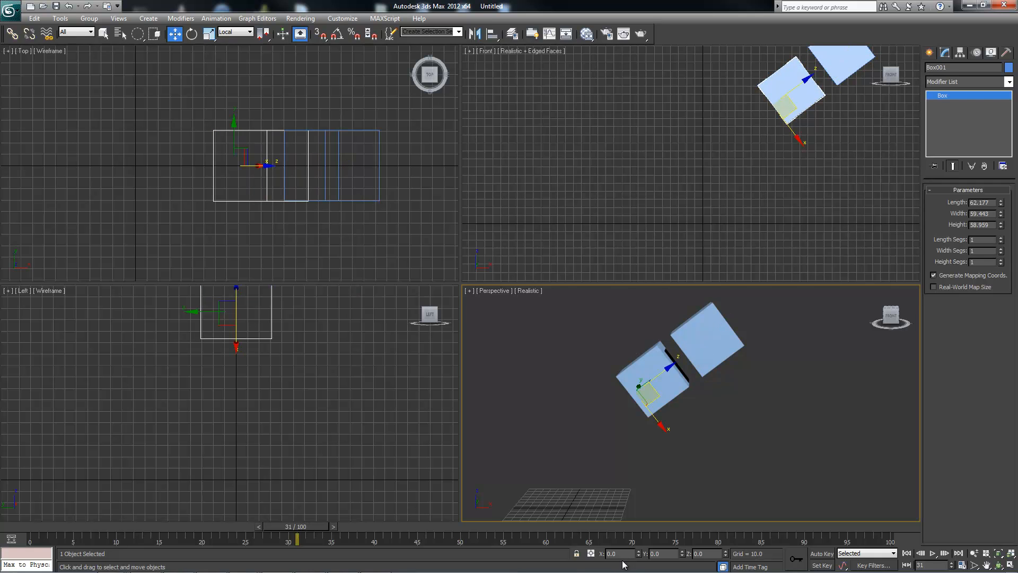
{"action": "mouse_move", "coordinate": [652, 380]}
{"action": "middle_mouse_down", "text": "alt"}
{"action": "mouse_move", "coordinate": [639, 388]}
{"action": "mouse_move", "coordinate": [677, 372]}
{"action": "middle_mouse_up", "text": "alt"}
{"action": "left_click", "coordinate": [711, 339]}
{"action": "middle_click_drag", "start_coordinate": [710, 340], "coordinate": [685, 347], "text": "alt"}
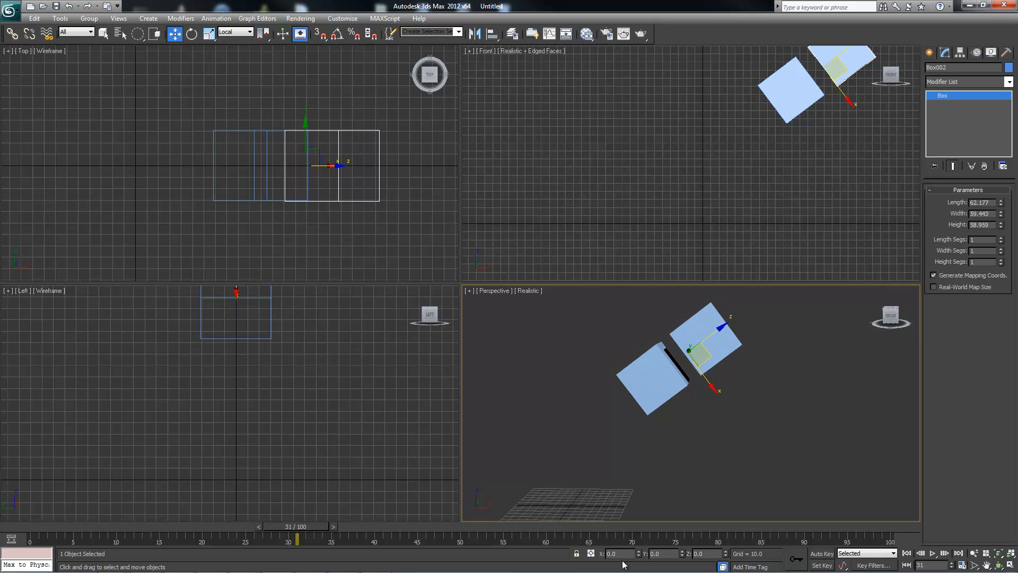
Set the Move tool's reference coordinate system to Gimbal and select the lower child box.
{"action": "left_click", "coordinate": [236, 32]}
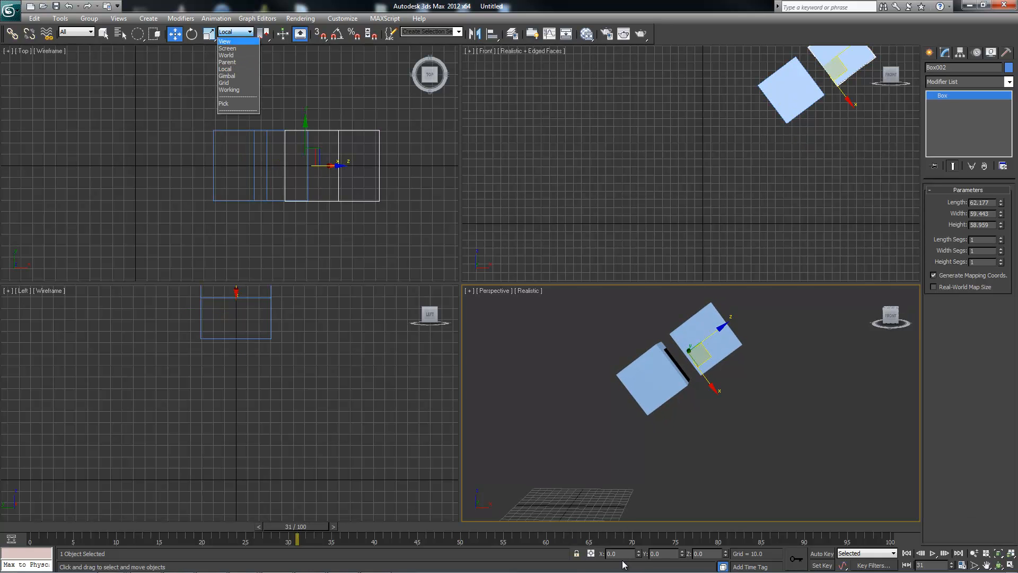
{"action": "left_click", "coordinate": [227, 76]}
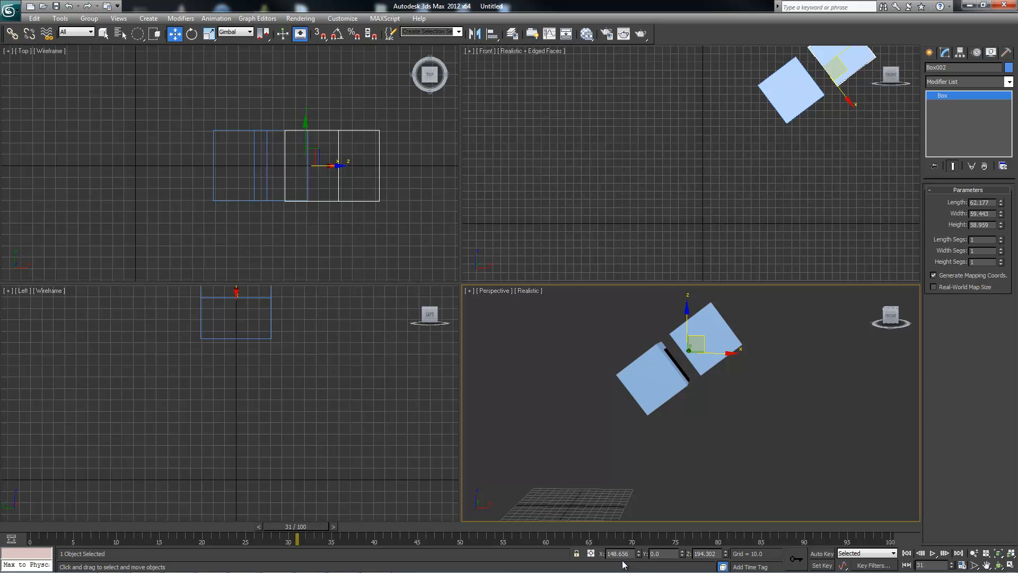
{"action": "mouse_move", "coordinate": [653, 382]}
{"action": "middle_mouse_down", "text": "alt"}
{"action": "mouse_move", "coordinate": [639, 379]}
{"action": "mouse_move", "coordinate": [647, 389]}
{"action": "middle_mouse_up", "text": "alt"}
{"action": "left_click", "coordinate": [650, 379]}
{"action": "middle_click_drag", "start_coordinate": [625, 565], "coordinate": [622, 560], "text": "alt"}
Try rotating the child box around its Local axes and undo the rotation.
{"action": "key", "text": "e"}
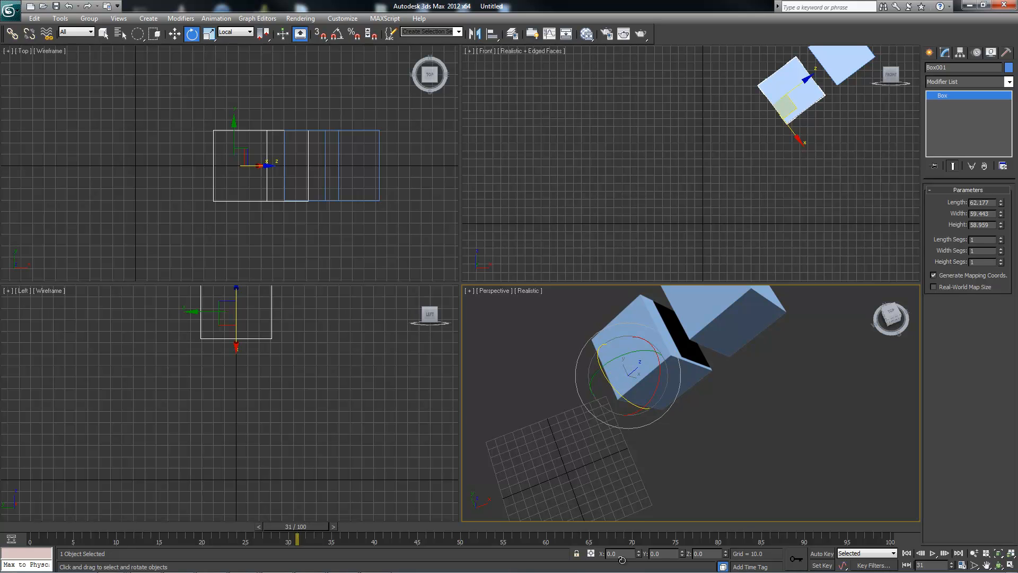
{"action": "middle_click_drag", "start_coordinate": [622, 560], "coordinate": [622, 560], "text": "alt"}
{"action": "mouse_move", "coordinate": [608, 376]}
{"action": "left_mouse_down"}
{"action": "mouse_move", "coordinate": [627, 408]}
{"action": "mouse_move", "coordinate": [609, 378]}
{"action": "left_mouse_up"}
{"action": "key", "text": "ctrl+z"}
{"action": "middle_click_drag", "start_coordinate": [609, 379], "coordinate": [614, 366], "text": "alt"}
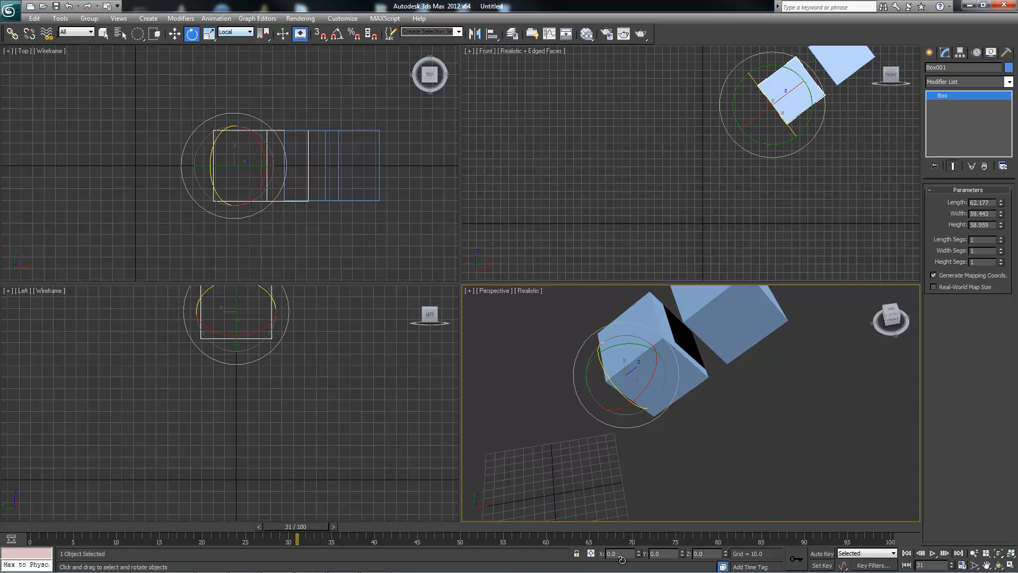
Set the Rotate tool's reference coordinate system to Gimbal, try rotating the child box to about 28.5° in X, and undo that rotation.
{"action": "left_click", "coordinate": [236, 32]}
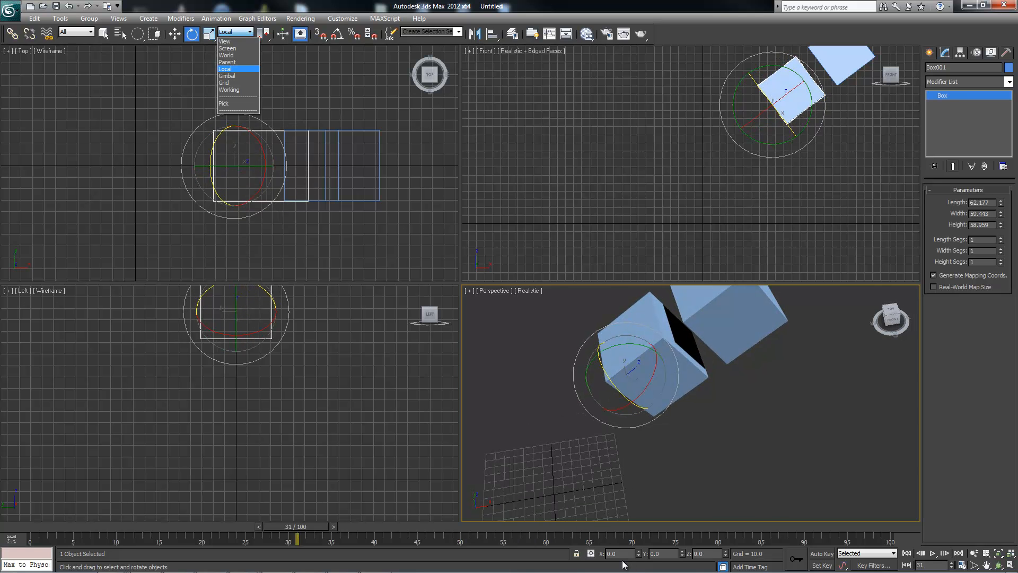
{"action": "left_click", "coordinate": [228, 75]}
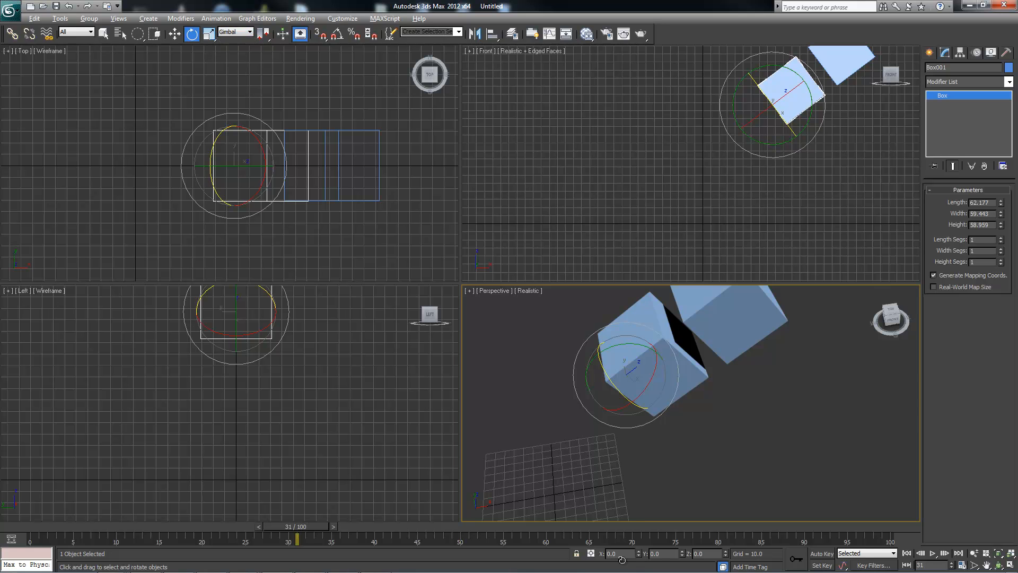
{"action": "middle_click_drag", "start_coordinate": [624, 403], "coordinate": [632, 401], "text": "alt"}
{"action": "mouse_move", "coordinate": [628, 374]}
{"action": "left_mouse_down"}
{"action": "mouse_move", "coordinate": [638, 387]}
{"action": "mouse_move", "coordinate": [634, 356]}
{"action": "mouse_move", "coordinate": [636, 384]}
{"action": "mouse_move", "coordinate": [659, 357]}
{"action": "mouse_move", "coordinate": [659, 383]}
{"action": "mouse_move", "coordinate": [658, 354]}
{"action": "mouse_move", "coordinate": [658, 372]}
{"action": "left_mouse_up"}
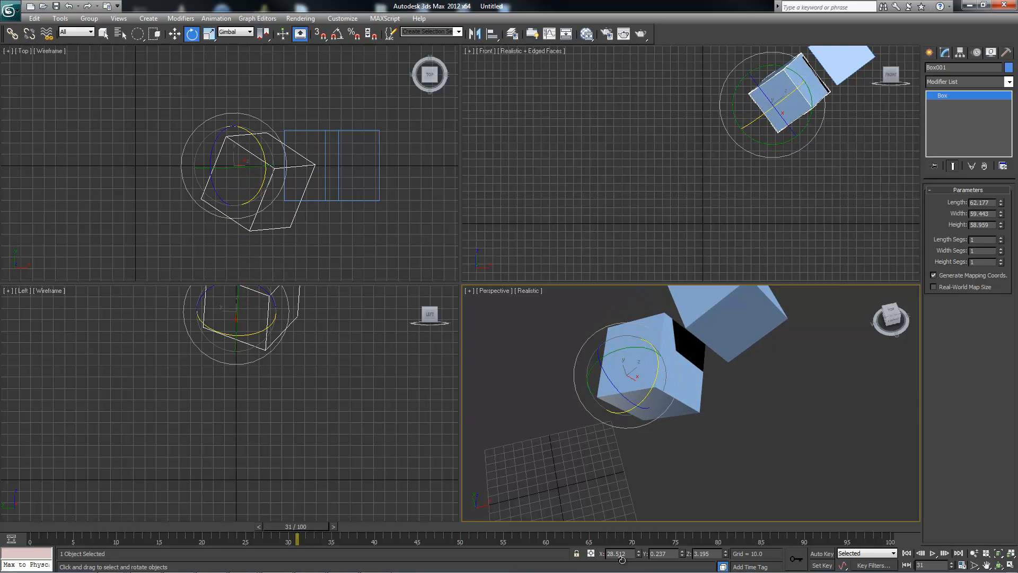
{"action": "key", "text": "ctrl+z"}
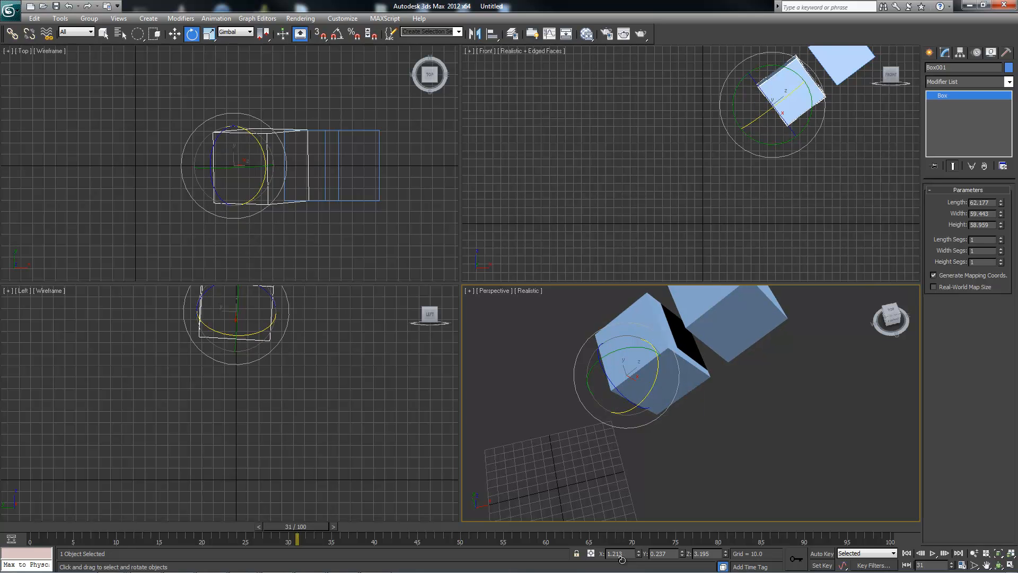
Rotate the child box around its Gimbal Y axis to about -89.8°, keeping Gimbal as the reference coordinate system.
{"action": "mouse_move", "coordinate": [635, 347]}
{"action": "left_mouse_down"}
{"action": "mouse_move", "coordinate": [594, 347]}
{"action": "mouse_move", "coordinate": [643, 346]}
{"action": "mouse_move", "coordinate": [532, 349]}
{"action": "left_mouse_up"}
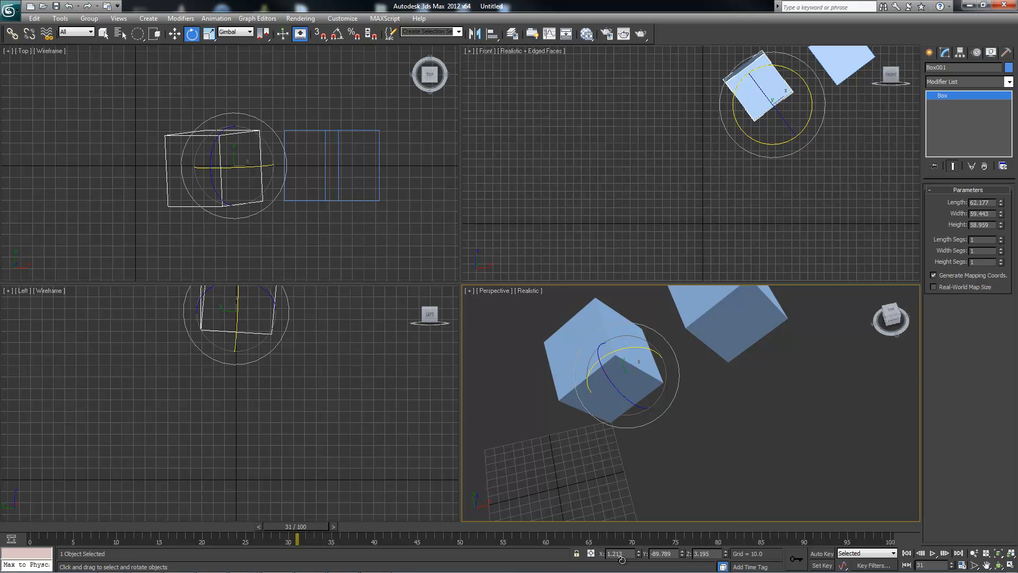
{"action": "middle_click_drag", "start_coordinate": [622, 560], "coordinate": [622, 560], "text": "alt"}
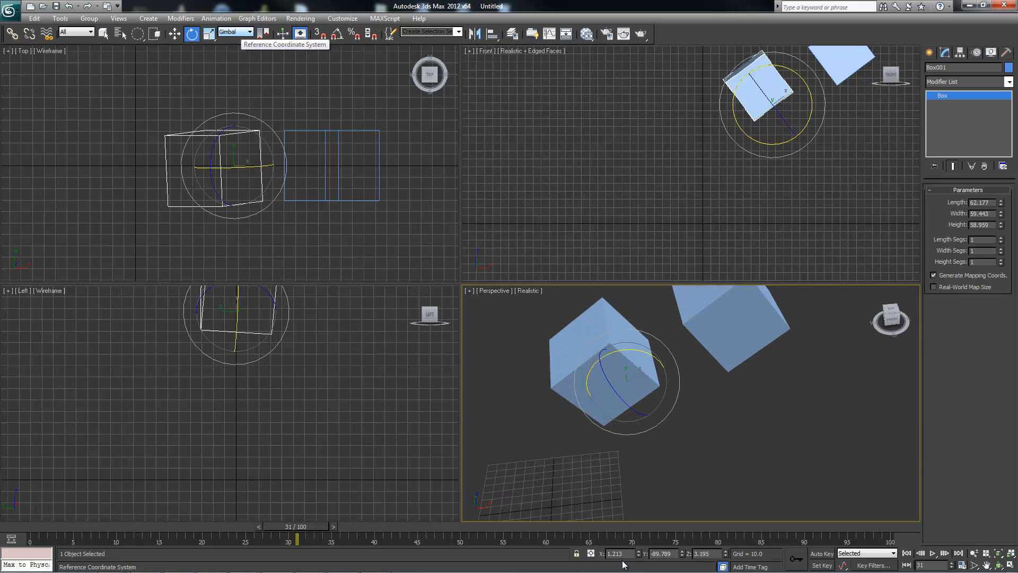
{"action": "left_click", "coordinate": [236, 32]}
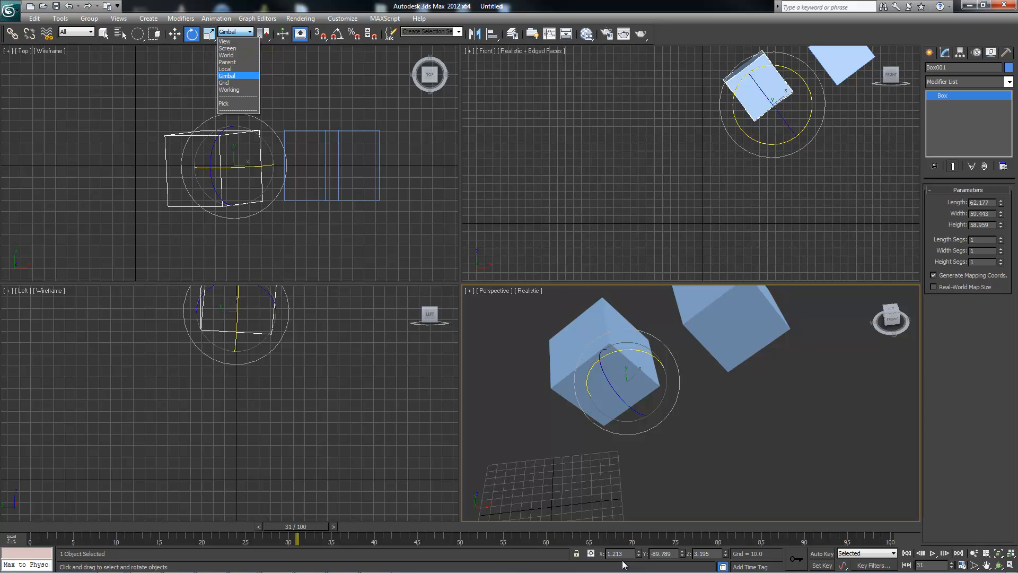
{"action": "left_click", "coordinate": [300, 19]}
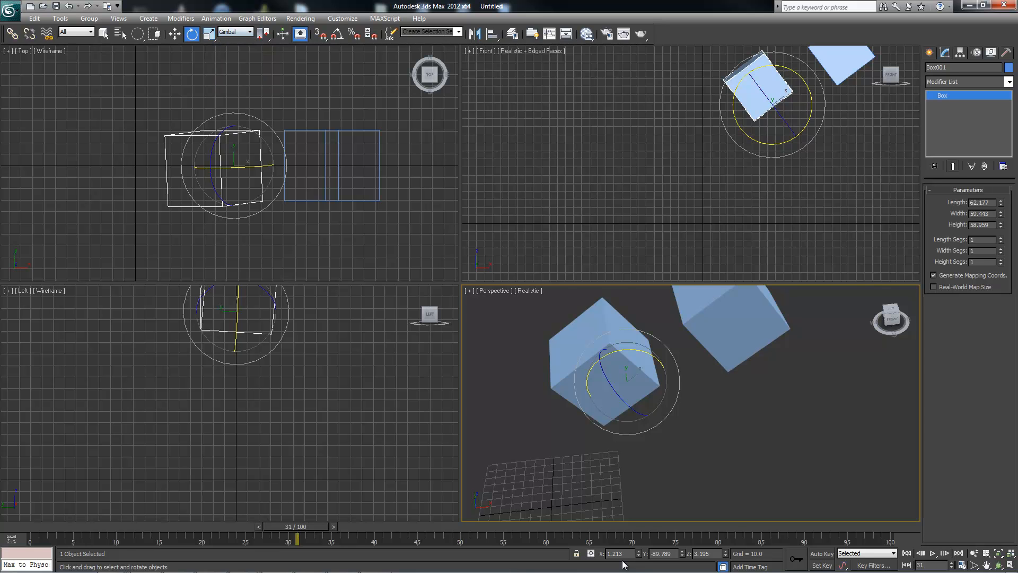
Set the Rotate tool's reference coordinate system to Working with the child box selected.
{"action": "left_click", "coordinate": [236, 32]}
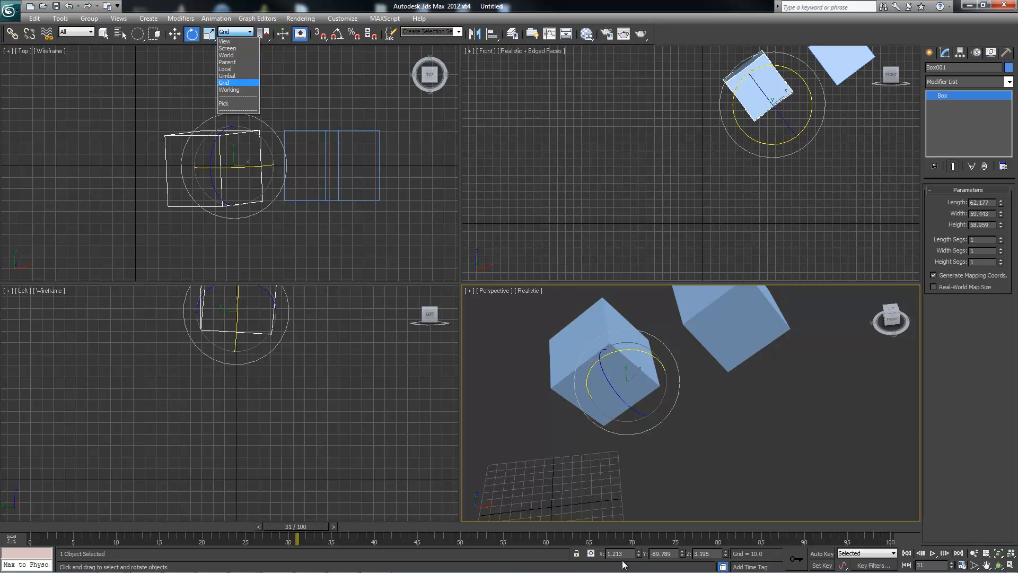
{"action": "left_click", "coordinate": [229, 89]}
{"action": "mouse_move", "coordinate": [625, 393]}
{"action": "middle_mouse_down", "text": "alt"}
{"action": "mouse_move", "coordinate": [632, 371]}
{"action": "mouse_move", "coordinate": [655, 377]}
{"action": "middle_mouse_up", "text": "alt"}
{"action": "scroll", "coordinate": [656, 411], "scroll_direction": "down", "scroll_amount": 5}
{"action": "mouse_move", "coordinate": [656, 414]}
{"action": "middle_mouse_down"}
{"action": "mouse_move", "coordinate": [675, 370]}
{"action": "mouse_move", "coordinate": [664, 368]}
{"action": "mouse_move", "coordinate": [676, 374]}
{"action": "middle_mouse_up"}
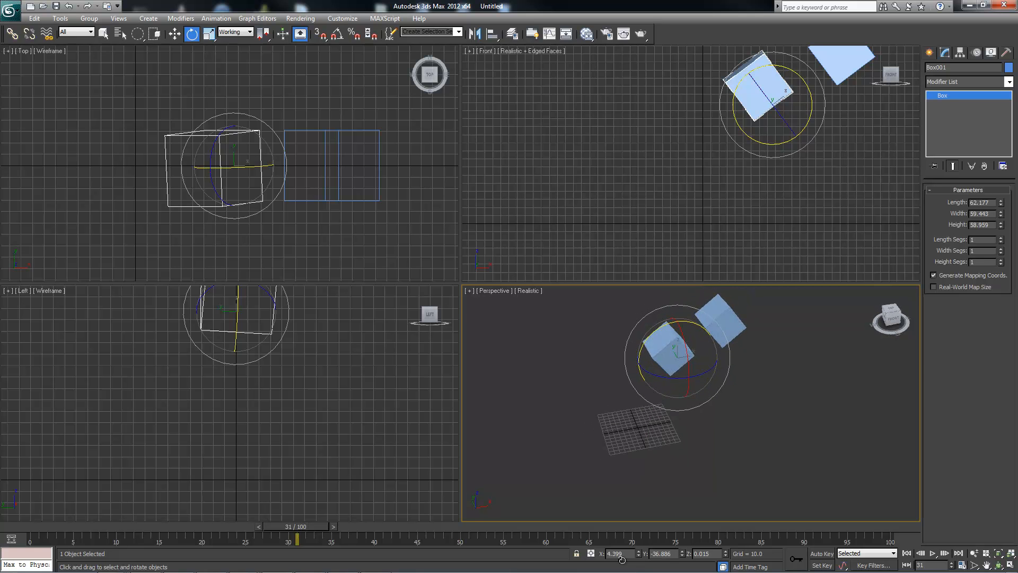
Create a Grid helper object in the Perspective viewport, away from the two boxes.
{"action": "left_click", "coordinate": [960, 53]}
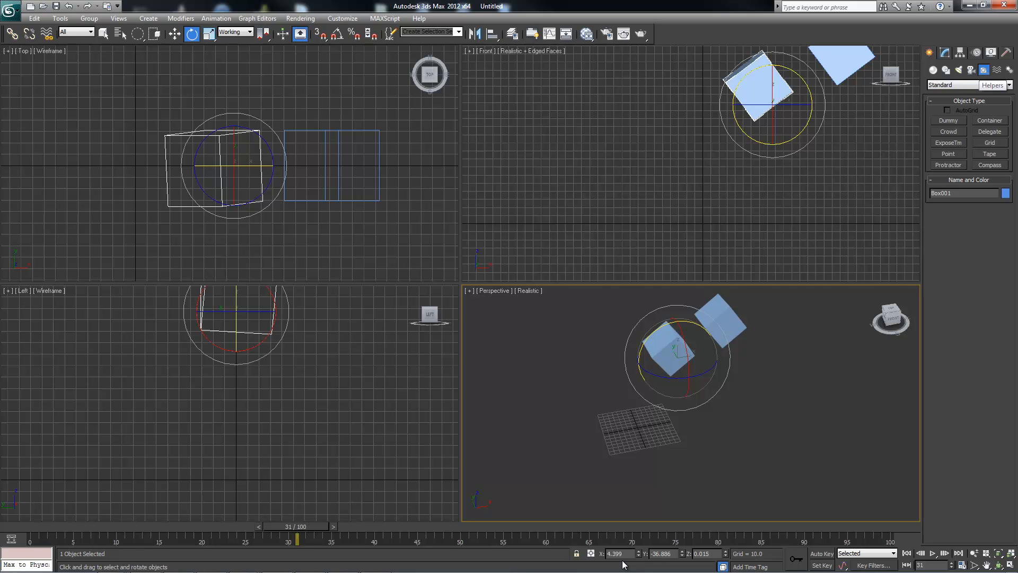
{"action": "left_click", "coordinate": [990, 142]}
{"action": "middle_click_drag", "start_coordinate": [796, 395], "coordinate": [803, 366], "text": "alt"}
{"action": "mouse_move", "coordinate": [815, 357]}
{"action": "left_mouse_down"}
{"action": "mouse_move", "coordinate": [781, 416]}
{"action": "mouse_move", "coordinate": [798, 391]}
{"action": "left_mouse_up"}
{"action": "mouse_move", "coordinate": [799, 391]}
{"action": "middle_mouse_down", "text": "alt"}
{"action": "mouse_move", "coordinate": [795, 422]}
{"action": "mouse_move", "coordinate": [769, 393]}
{"action": "middle_mouse_up", "text": "alt"}
Rotate the grid helper to about -29.3° in X and 82.4° in Z.
{"action": "key", "text": "e"}
{"action": "left_click_drag", "start_coordinate": [831, 361], "coordinate": [811, 326]}
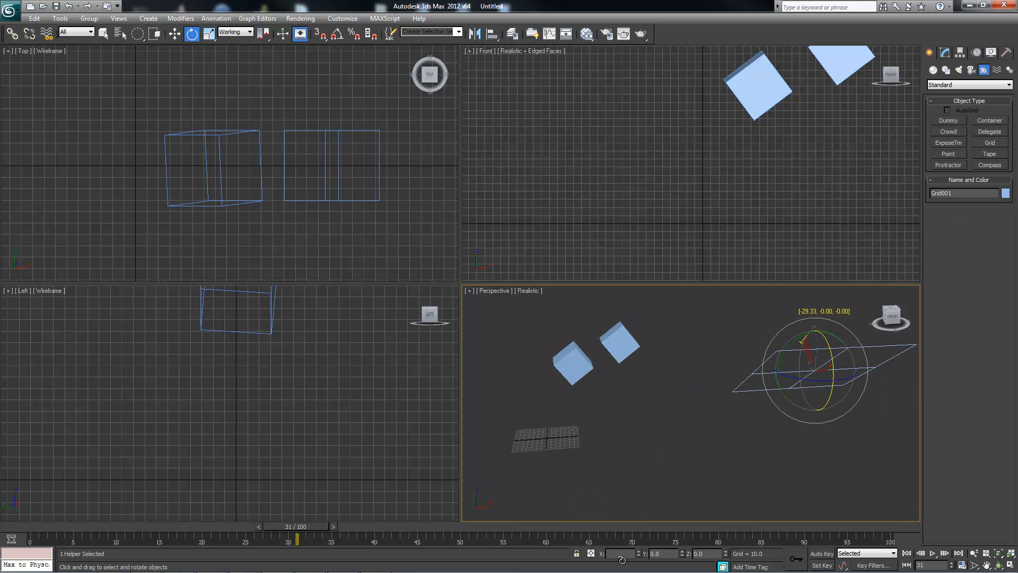
{"action": "left_click_drag", "start_coordinate": [796, 378], "coordinate": [881, 384]}
{"action": "mouse_move", "coordinate": [848, 384]}
{"action": "middle_mouse_down", "text": "alt"}
{"action": "mouse_move", "coordinate": [851, 409]}
{"action": "mouse_move", "coordinate": [814, 395]}
{"action": "middle_mouse_up", "text": "alt"}
Activate the tilted grid helper and set the Rotate tool's reference coordinate system to Grid.
{"action": "right_click", "coordinate": [764, 375]}
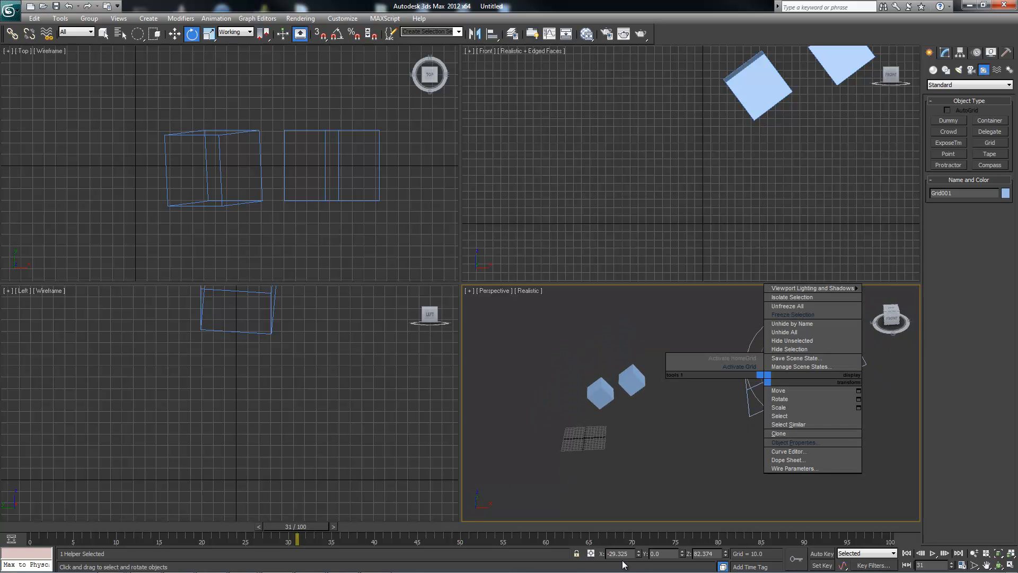
{"action": "left_click", "coordinate": [739, 367]}
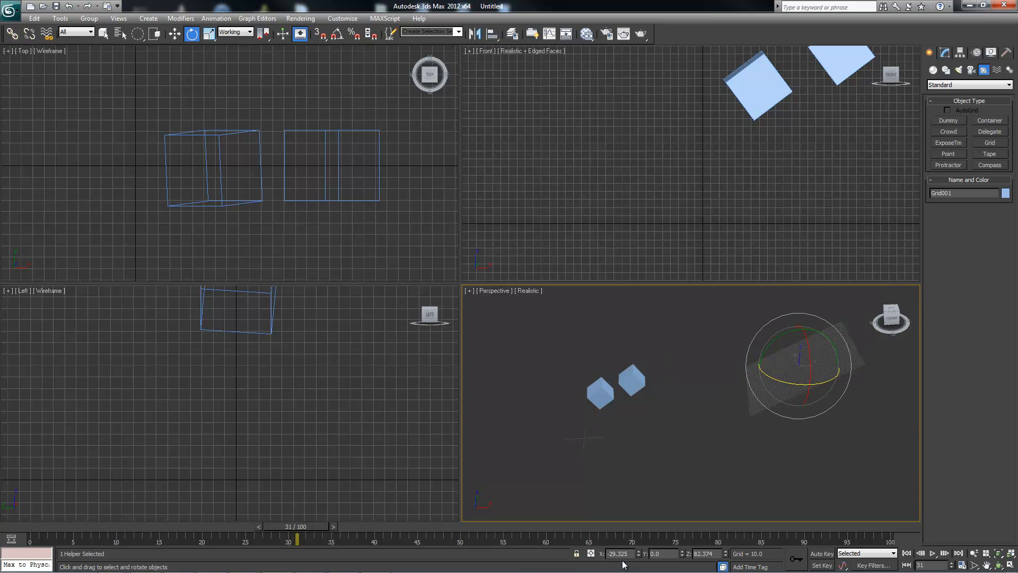
{"action": "middle_click_drag", "start_coordinate": [622, 562], "coordinate": [622, 561], "text": "alt"}
{"action": "key", "text": "Up"}
{"action": "key", "text": "Return"}
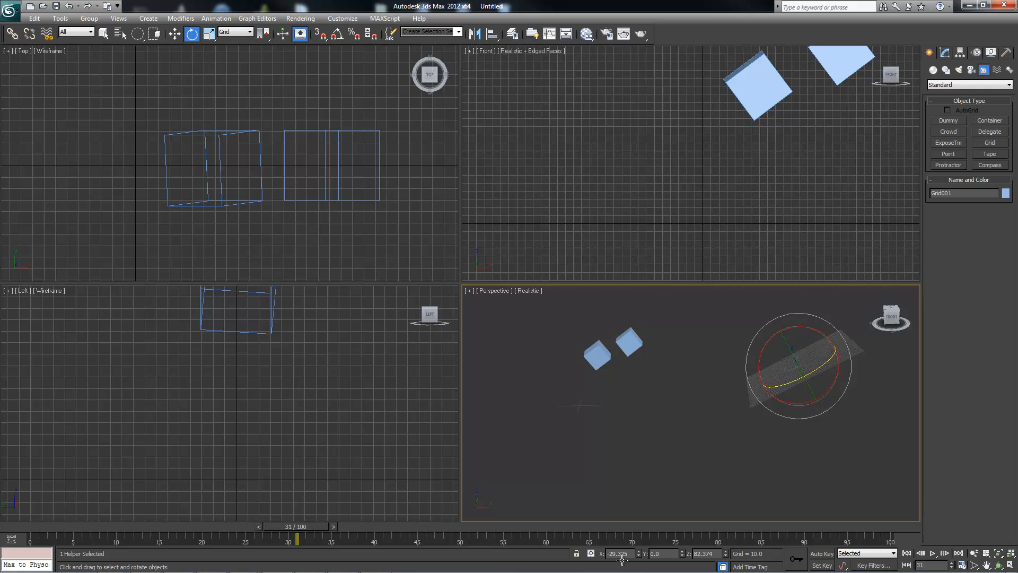
Select the upper parent box and set the Move tool's reference coordinate system to Grid.
{"action": "left_click", "coordinate": [630, 342]}
{"action": "middle_click_drag", "start_coordinate": [623, 560], "coordinate": [622, 560], "text": "alt"}
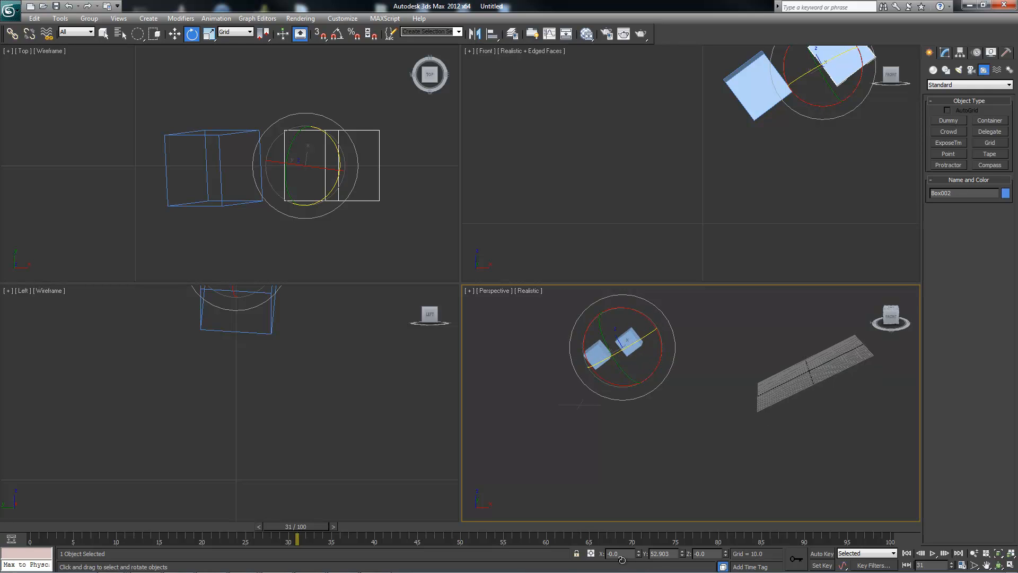
{"action": "key", "text": "w"}
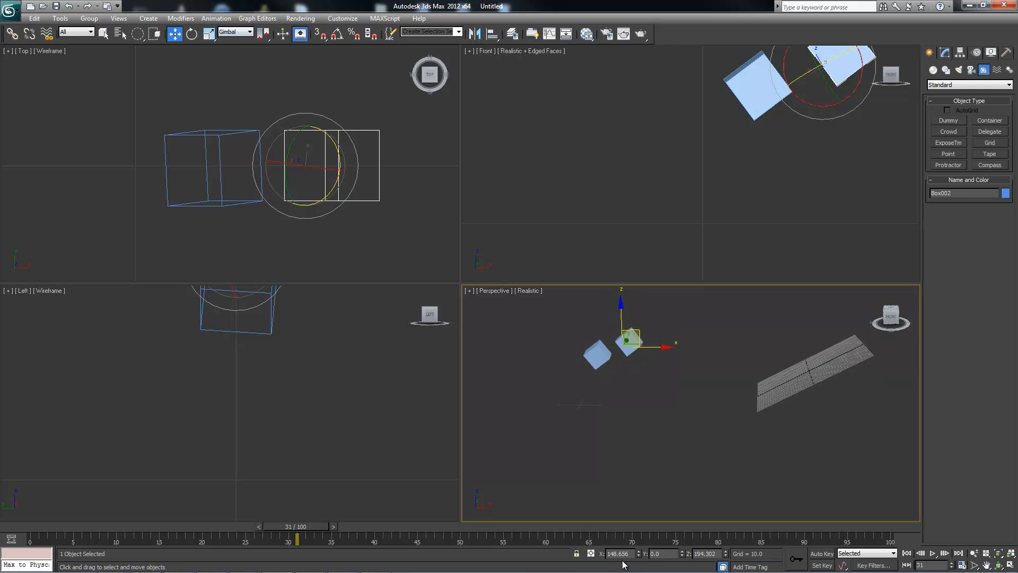
{"action": "left_click", "coordinate": [235, 32]}
{"action": "left_click", "coordinate": [227, 82]}
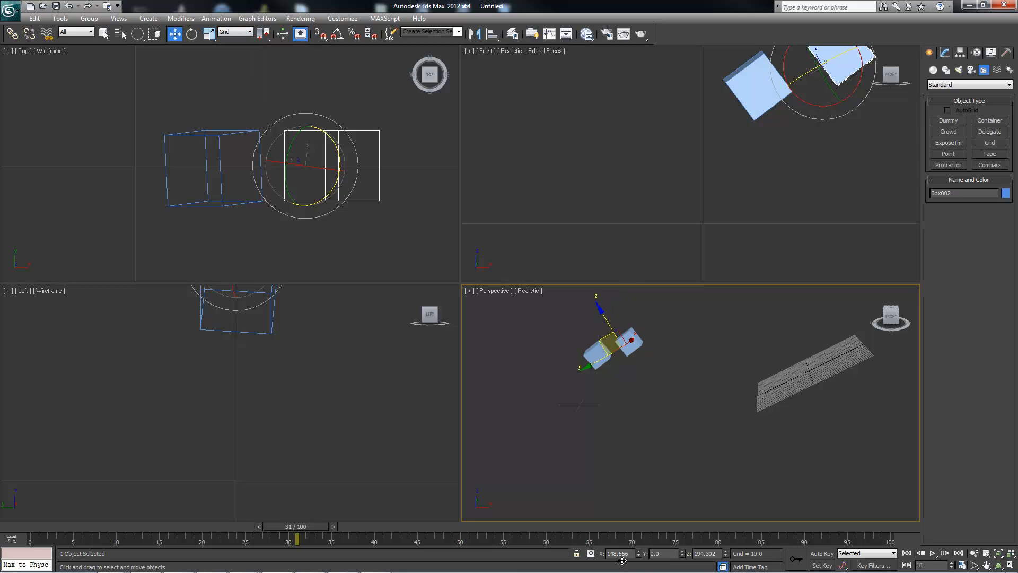
Move the parent box with its linked child in the tilted grid's YZ plane.
{"action": "key", "text": "ctrl+d"}
{"action": "left_click", "coordinate": [629, 342]}
{"action": "mouse_move", "coordinate": [610, 343]}
{"action": "left_mouse_down"}
{"action": "mouse_move", "coordinate": [703, 362]}
{"action": "mouse_move", "coordinate": [654, 322]}
{"action": "mouse_move", "coordinate": [626, 358]}
{"action": "left_mouse_up"}
Activate the home grid again from the grid helper and reselect the parent box.
{"action": "left_click", "coordinate": [811, 366]}
{"action": "right_click", "coordinate": [811, 365]}
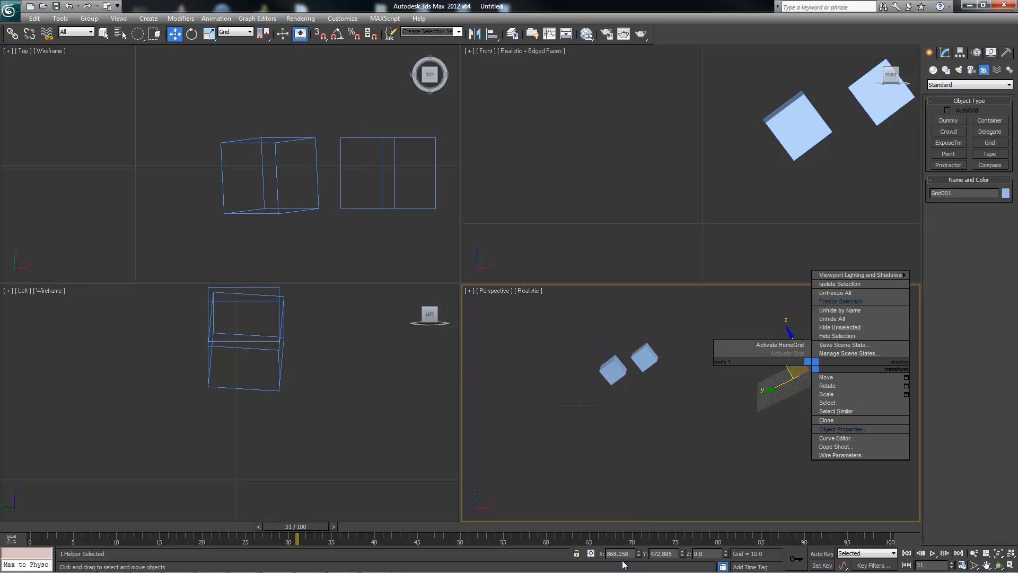
{"action": "left_click", "coordinate": [779, 345]}
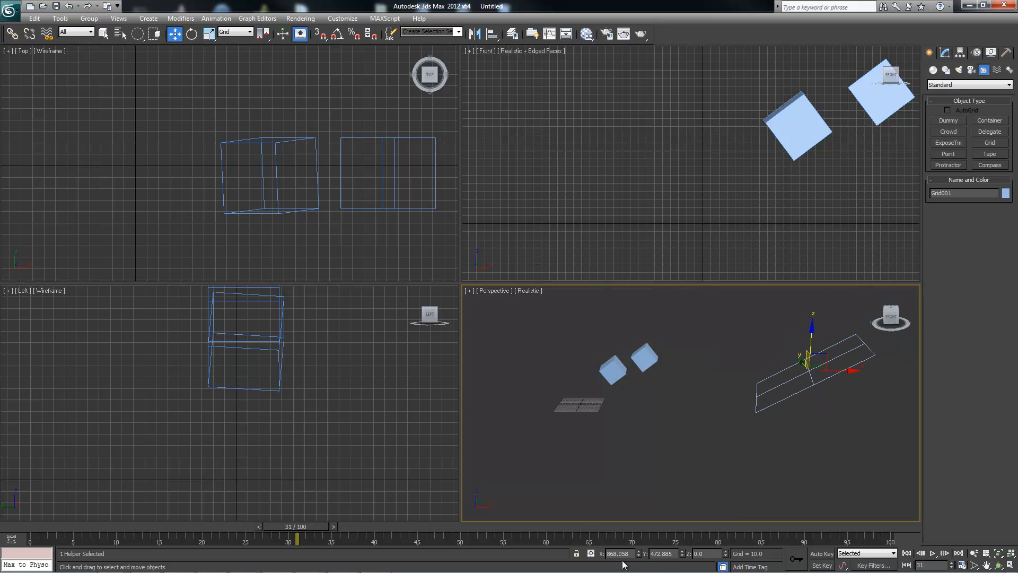
{"action": "left_click", "coordinate": [644, 359]}
{"action": "middle_click_drag", "start_coordinate": [622, 560], "coordinate": [623, 565], "text": "alt"}
Set the Move tool's reference coordinate system to Working for the parent box.
{"action": "left_click", "coordinate": [236, 32]}
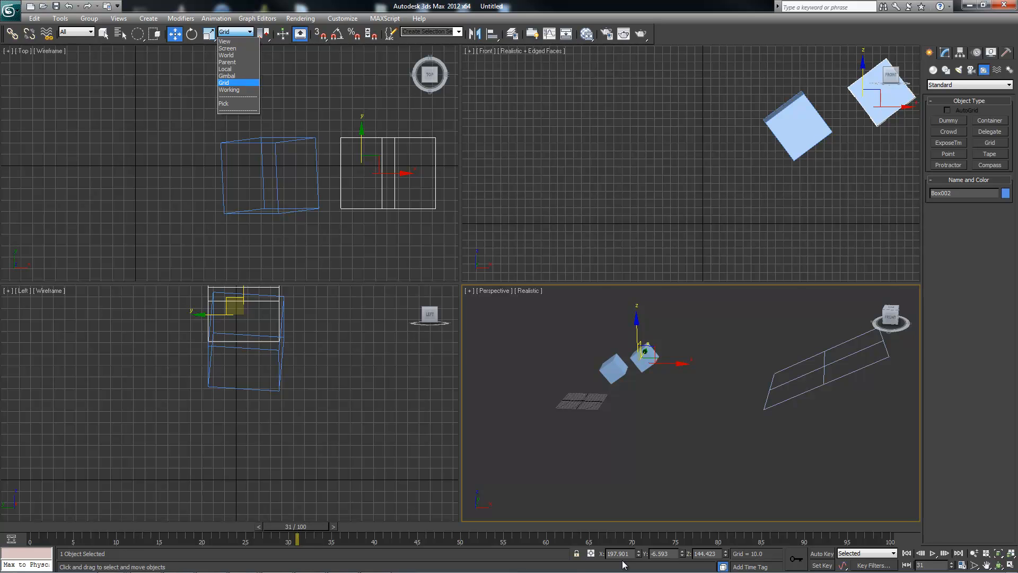
{"action": "left_click", "coordinate": [229, 90]}
{"action": "middle_click_drag", "start_coordinate": [623, 564], "coordinate": [623, 565], "text": "alt"}
{"action": "mouse_move", "coordinate": [639, 351]}
{"action": "middle_mouse_down"}
{"action": "mouse_move", "coordinate": [649, 377]}
{"action": "mouse_move", "coordinate": [617, 365]}
{"action": "middle_mouse_up"}
{"action": "scroll", "coordinate": [643, 370], "scroll_direction": "up", "scroll_amount": 3}
{"action": "scroll", "coordinate": [618, 366], "scroll_direction": "up", "scroll_amount": 3}
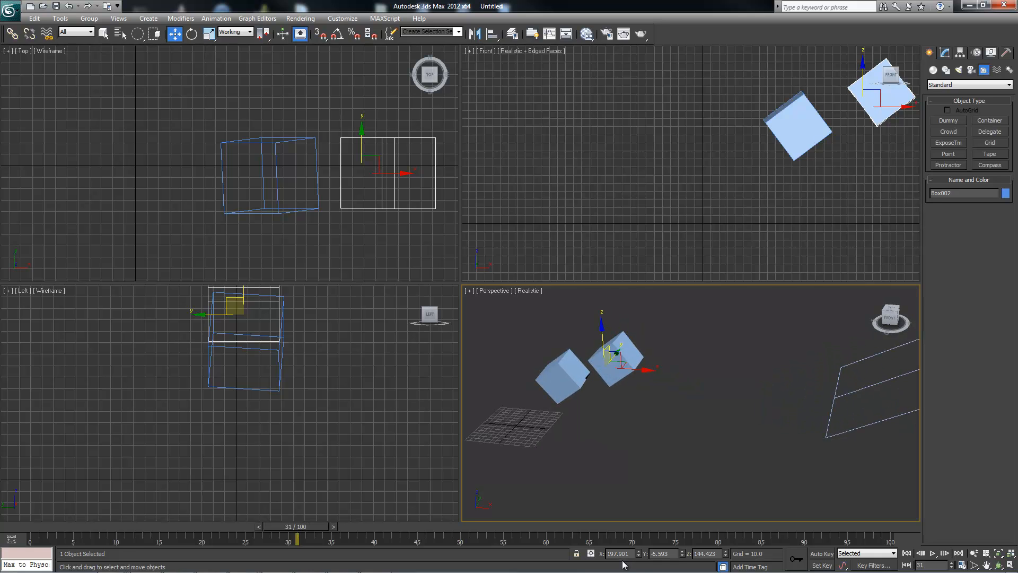
Edit the working pivot and rotate it about its Y axis so its X axis tilts up toward the boxes.
{"action": "left_click", "coordinate": [945, 53]}
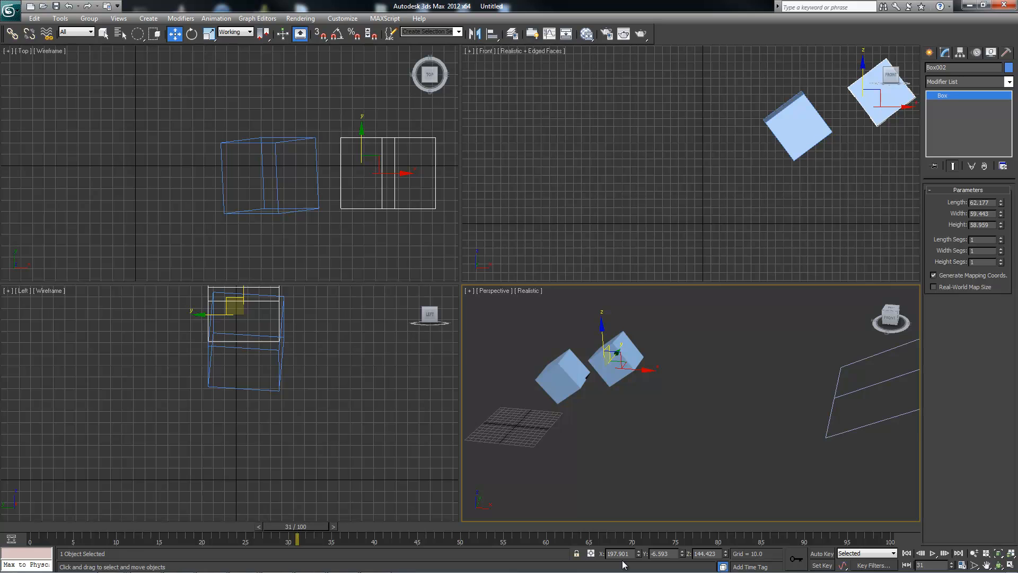
{"action": "left_click", "coordinate": [959, 52]}
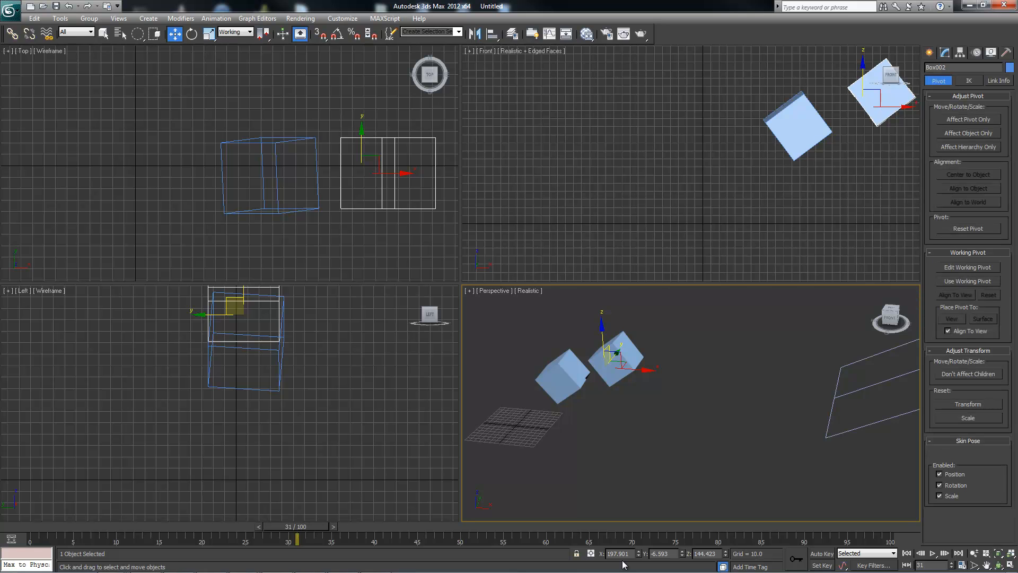
{"action": "left_click", "coordinate": [968, 267]}
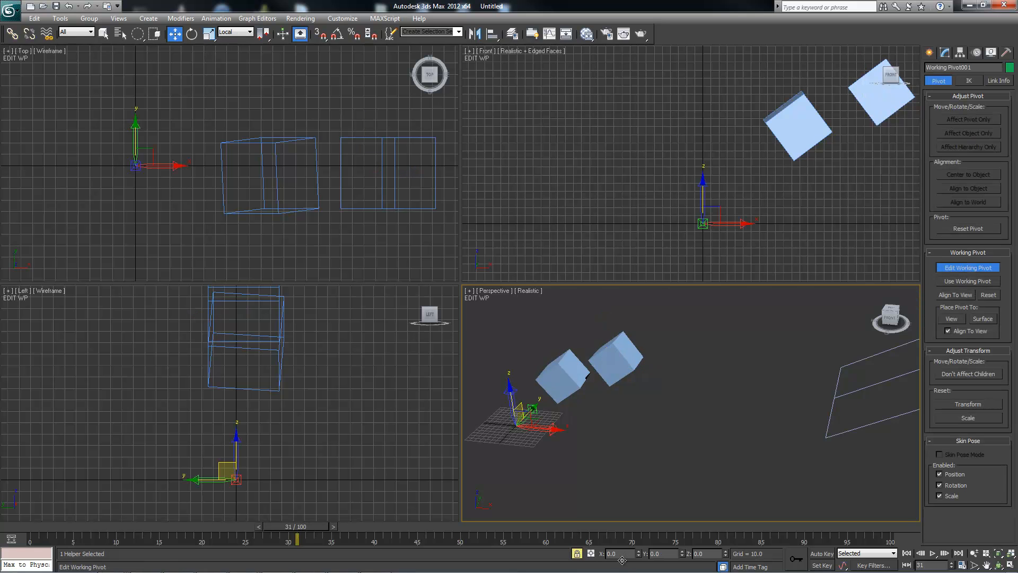
{"action": "middle_click_drag", "start_coordinate": [623, 414], "coordinate": [653, 401], "text": "alt"}
{"action": "key", "text": "e"}
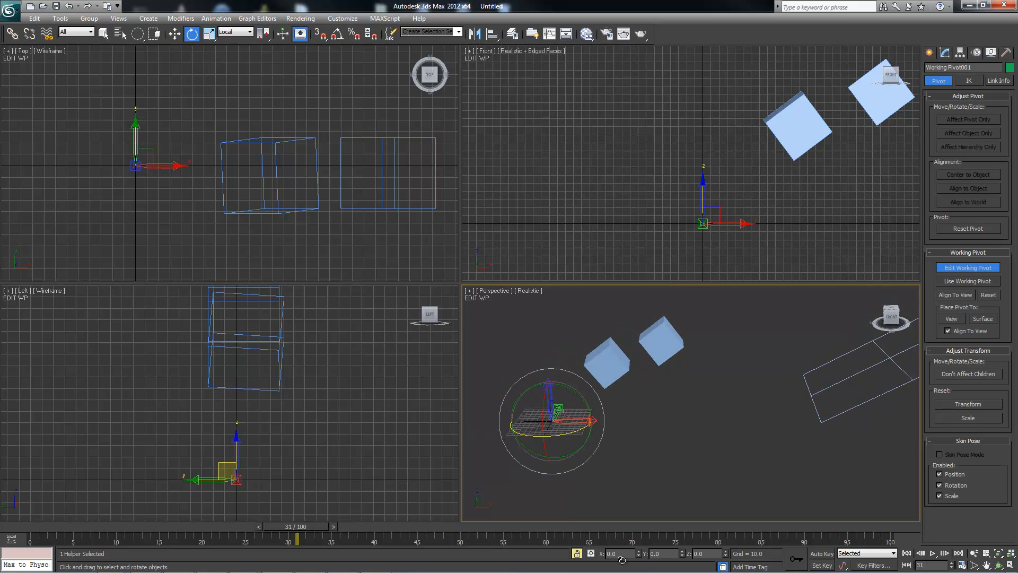
{"action": "left_click_drag", "start_coordinate": [587, 403], "coordinate": [564, 362]}
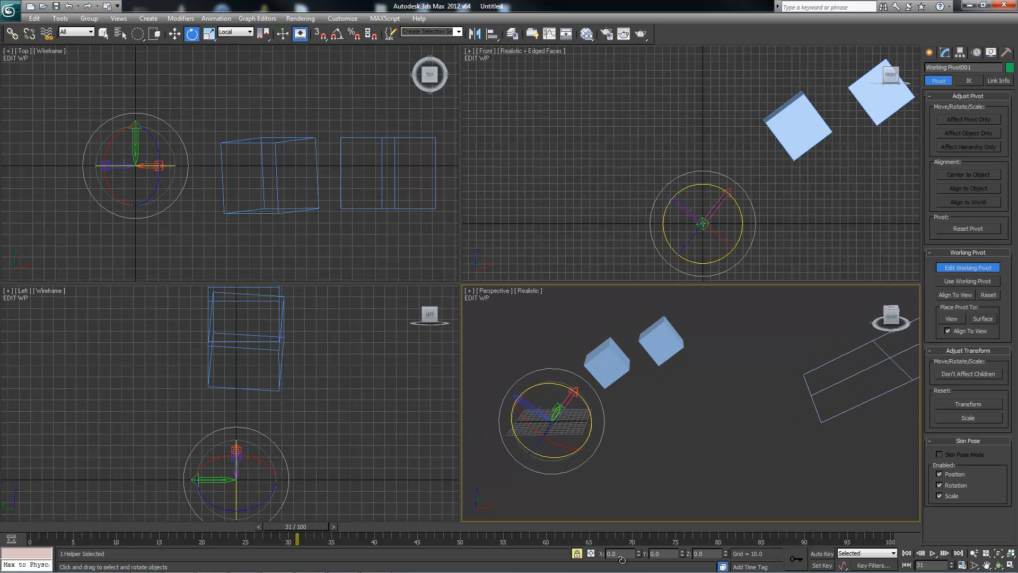
{"action": "key", "text": "q"}
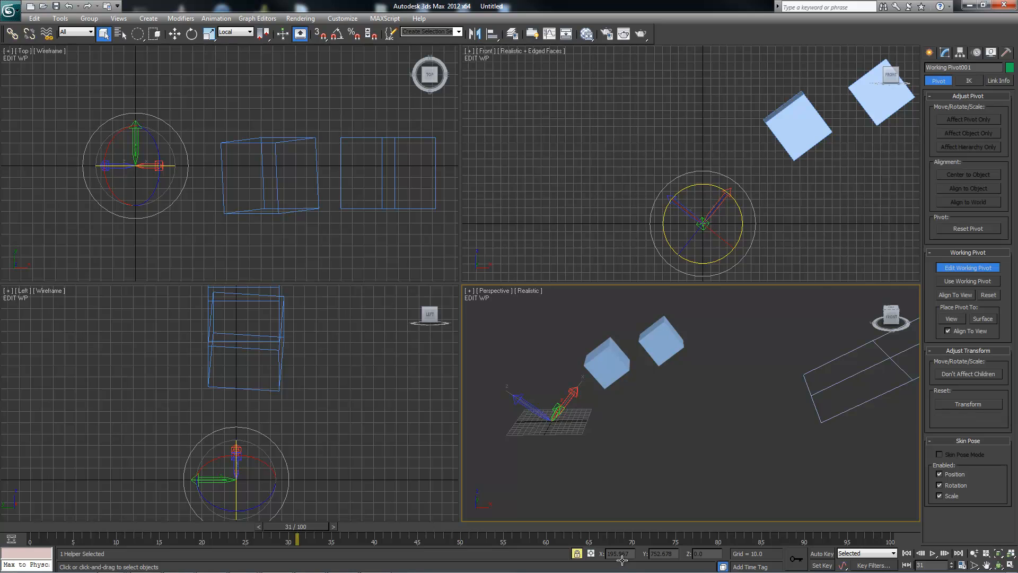
Finish editing the working pivot and move the parent and child boxes along its tilted axes, ending with the parent box selected.
{"action": "key", "text": "w"}
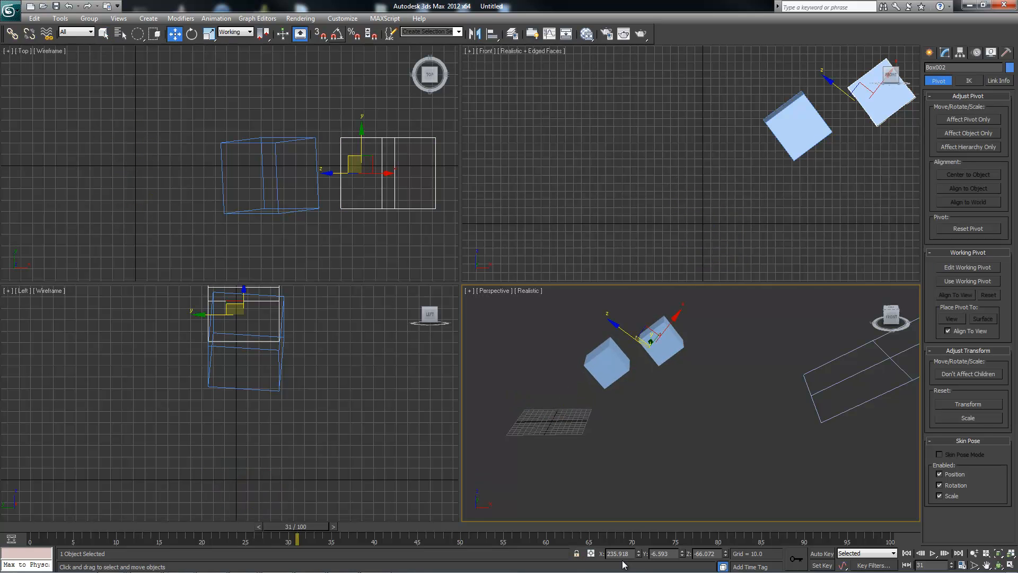
{"action": "middle_click_drag", "start_coordinate": [642, 342], "coordinate": [673, 350], "text": "alt"}
{"action": "mouse_move", "coordinate": [647, 336]}
{"action": "left_mouse_down"}
{"action": "mouse_move", "coordinate": [712, 347]}
{"action": "mouse_move", "coordinate": [670, 343]}
{"action": "mouse_move", "coordinate": [633, 367]}
{"action": "left_mouse_up"}
{"action": "left_click", "coordinate": [683, 347]}
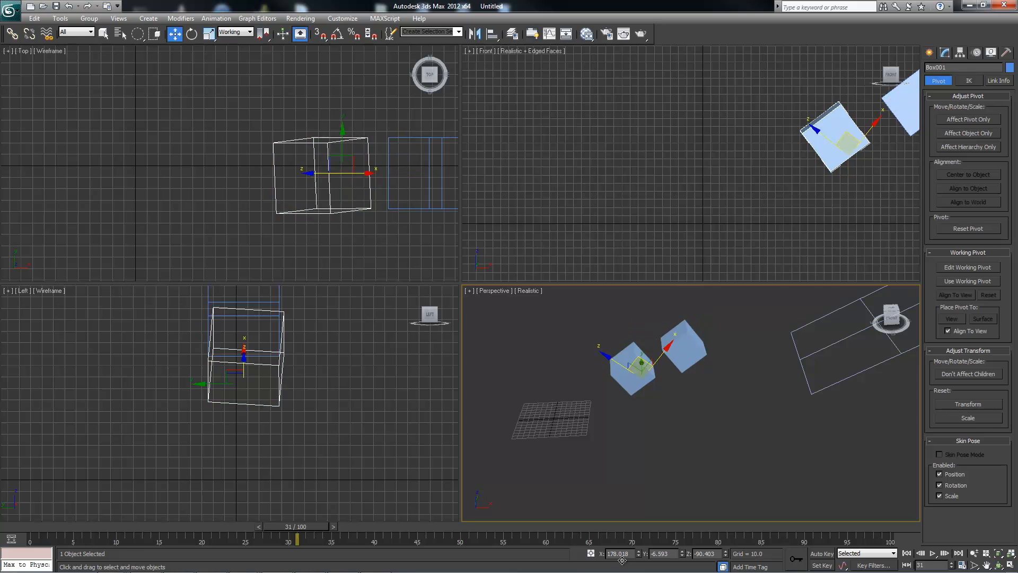
{"action": "left_click", "coordinate": [235, 32]}
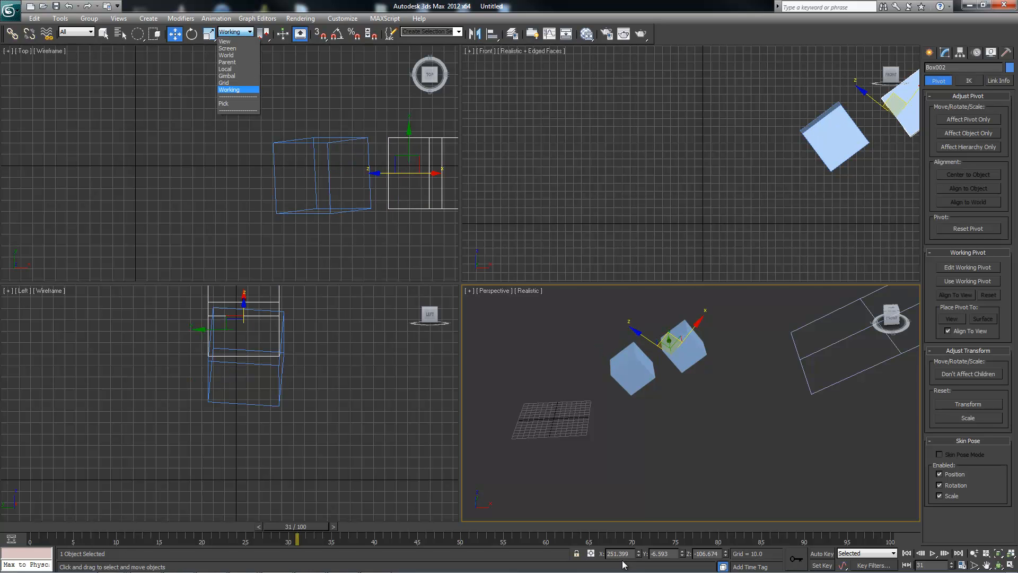
{"action": "left_click", "coordinate": [238, 110]}
{"action": "mouse_move", "coordinate": [684, 393]}
{"action": "middle_mouse_down", "text": "alt"}
{"action": "mouse_move", "coordinate": [657, 395]}
{"action": "mouse_move", "coordinate": [669, 379]}
{"action": "mouse_move", "coordinate": [631, 385]}
{"action": "mouse_move", "coordinate": [648, 402]}
{"action": "mouse_move", "coordinate": [610, 403]}
{"action": "mouse_move", "coordinate": [600, 391]}
{"action": "middle_mouse_up", "text": "alt"}
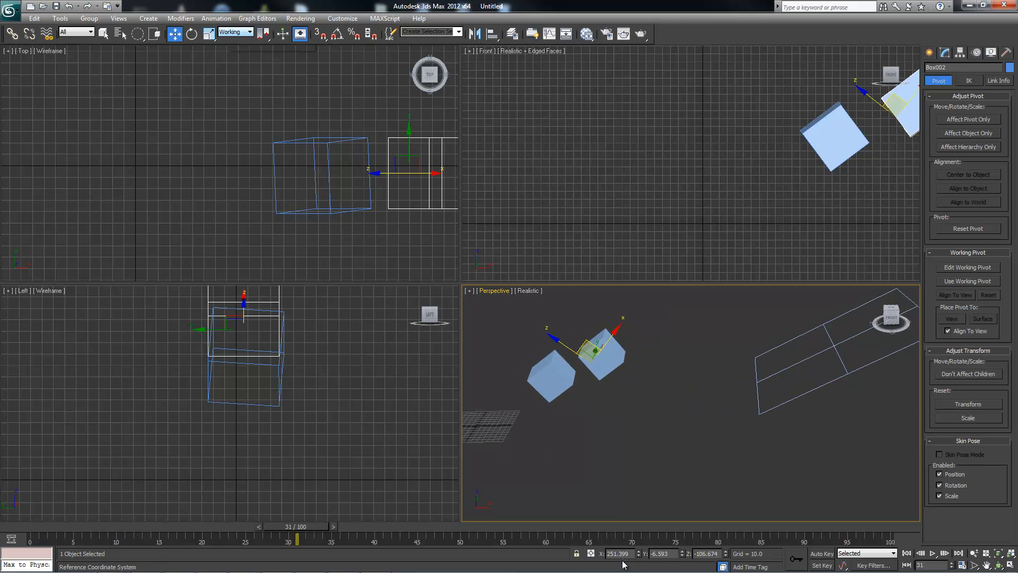
{"action": "left_click", "coordinate": [236, 32]}
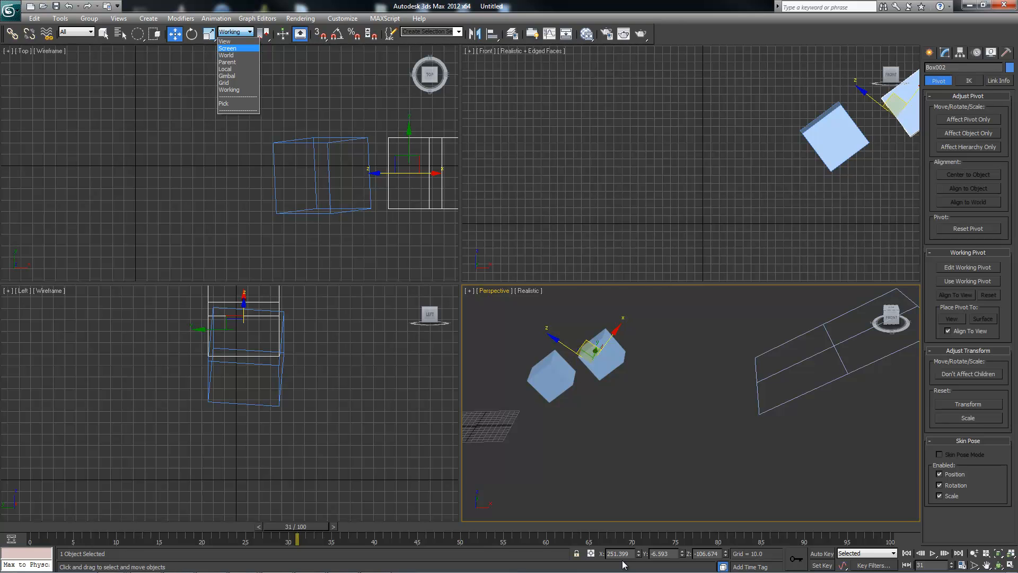
{"action": "left_click", "coordinate": [229, 89]}
Create a standard sphere with a radius of about 105 between the boxes and the grid helper in the Perspective viewport.
{"action": "left_click", "coordinate": [929, 53]}
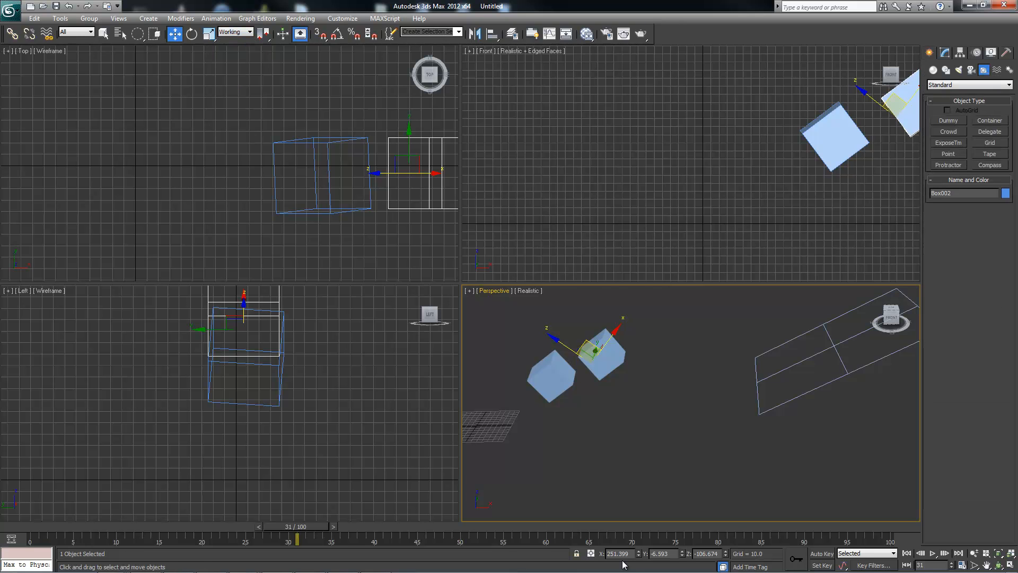
{"action": "left_click", "coordinate": [933, 70]}
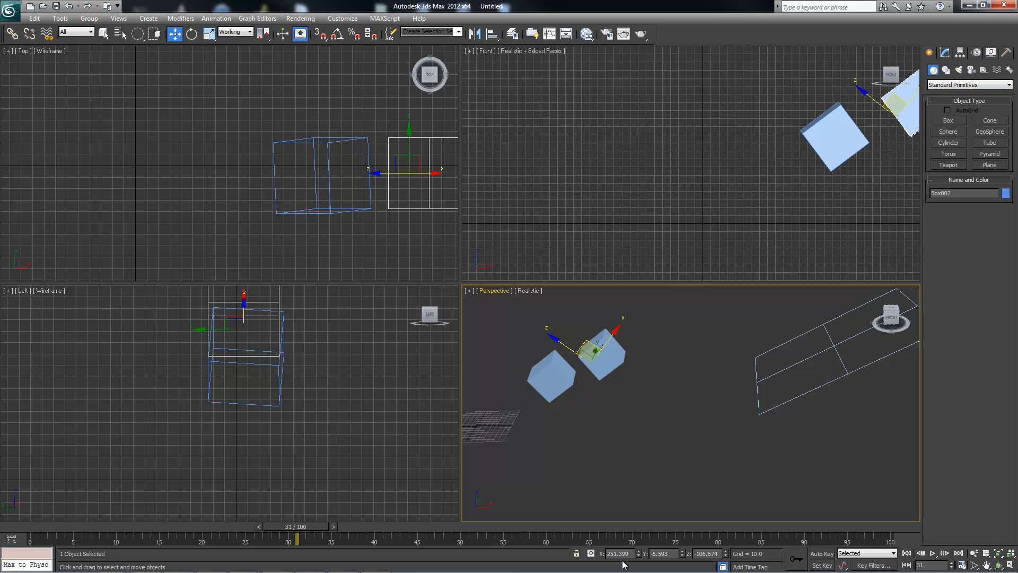
{"action": "left_click", "coordinate": [948, 132]}
{"action": "left_click_drag", "start_coordinate": [741, 405], "coordinate": [715, 422]}
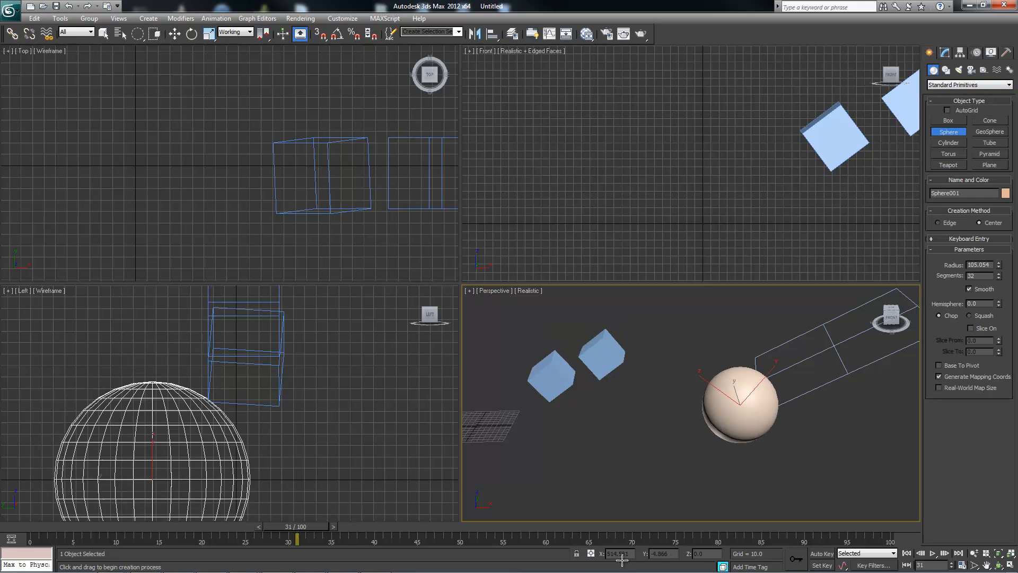
Use the Pick option to make the parent box, Box002, the Move tool's reference coordinate system for the sphere.
{"action": "key", "text": "w"}
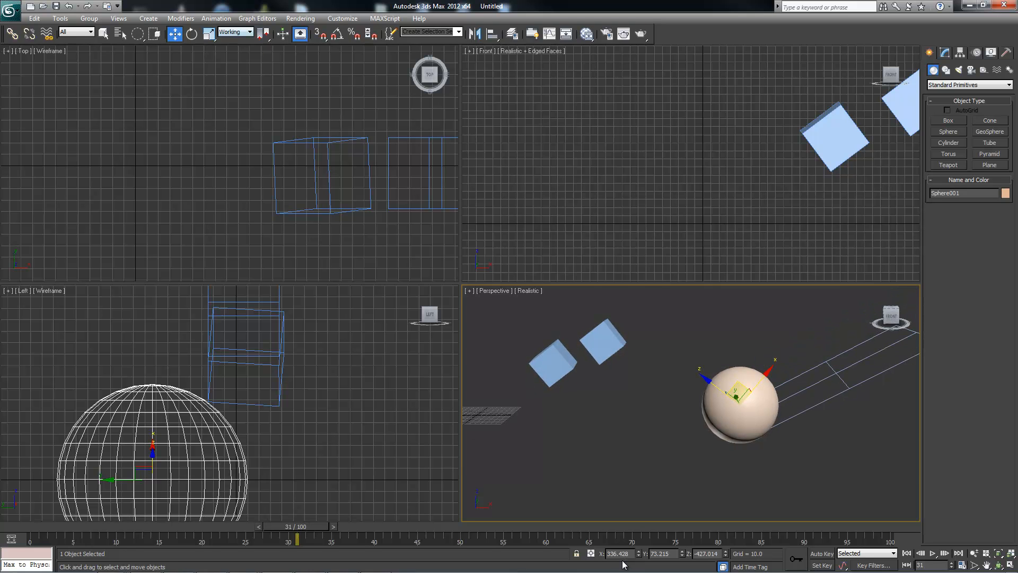
{"action": "left_click", "coordinate": [235, 32]}
{"action": "left_click", "coordinate": [233, 102]}
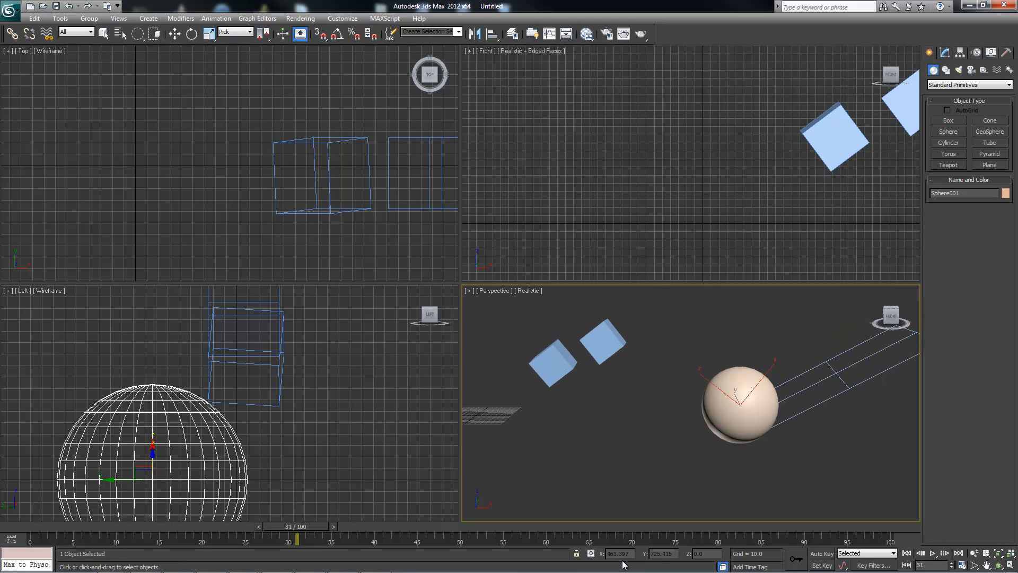
{"action": "key", "text": "w"}
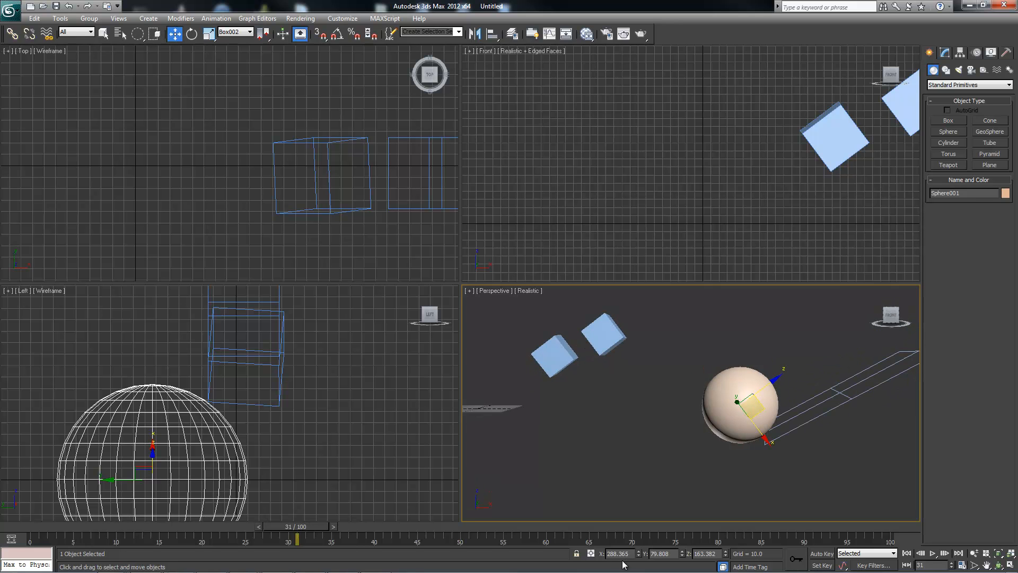
Move the sphere along the Z axis of Box002 to a Z position of about 116.3.
{"action": "middle_click_drag", "start_coordinate": [624, 563], "coordinate": [622, 560], "text": "alt"}
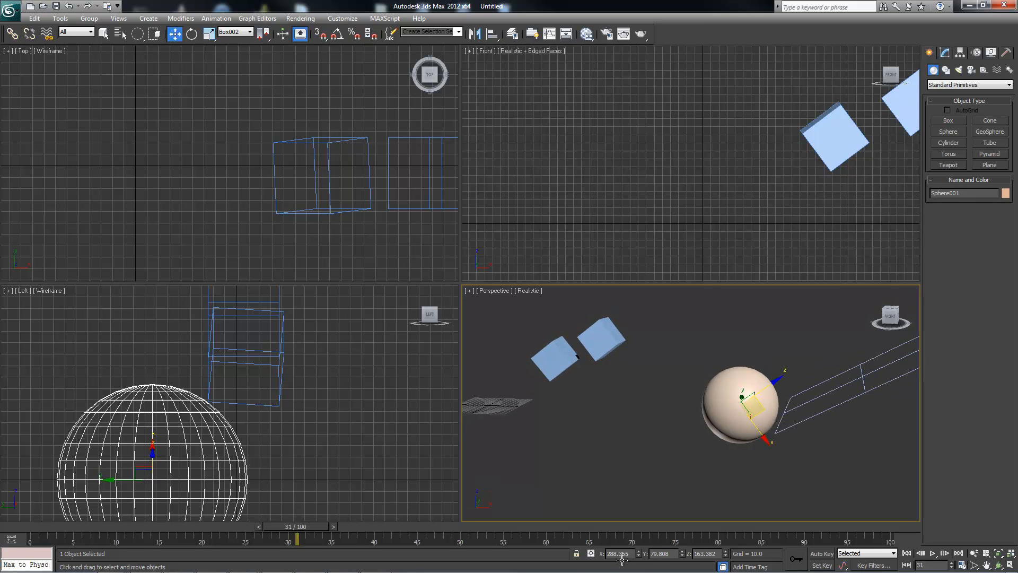
{"action": "middle_click_drag", "start_coordinate": [622, 560], "coordinate": [622, 560], "text": "alt"}
{"action": "left_click_drag", "start_coordinate": [763, 385], "coordinate": [747, 398]}
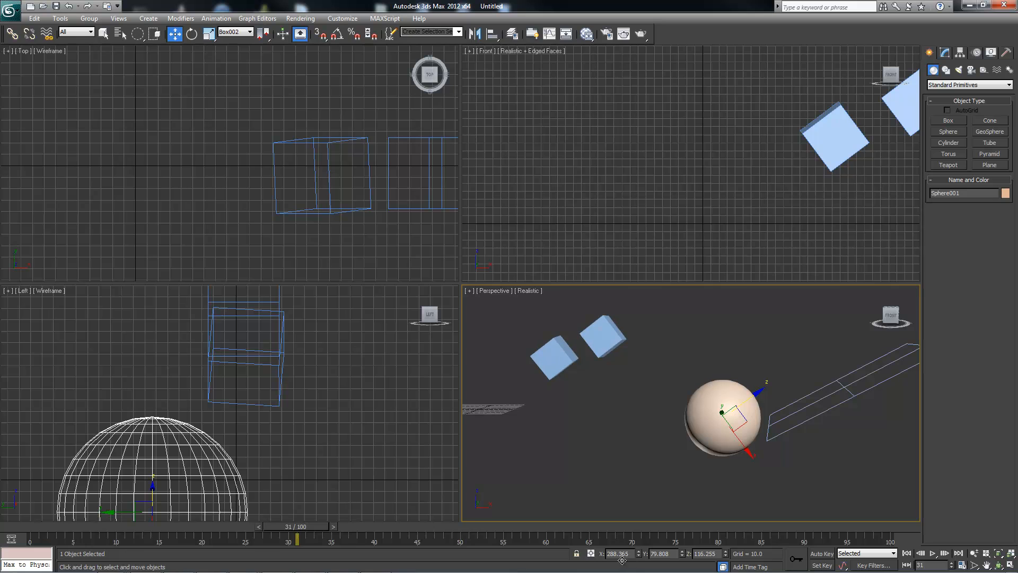
Switch the Move tool to the Local coordinate system and compare the parent box's axes with the sphere's.
{"action": "left_click", "coordinate": [236, 32]}
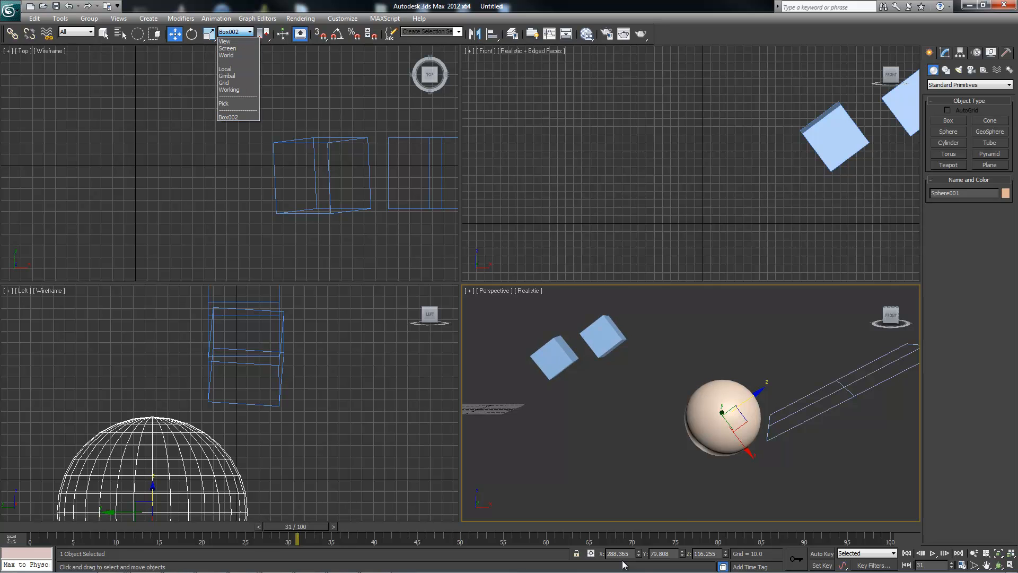
{"action": "left_click", "coordinate": [234, 69]}
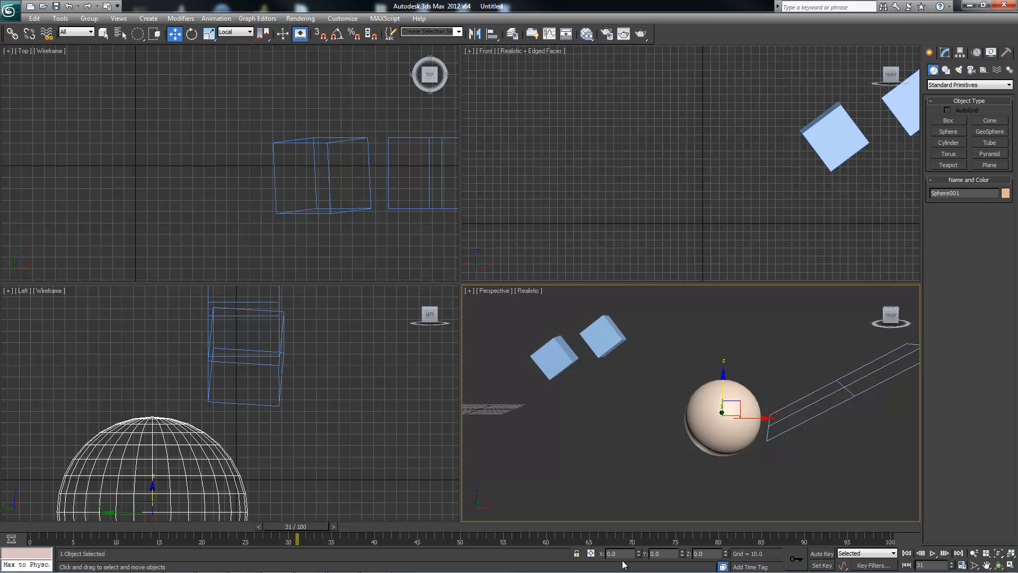
{"action": "left_click", "coordinate": [236, 31]}
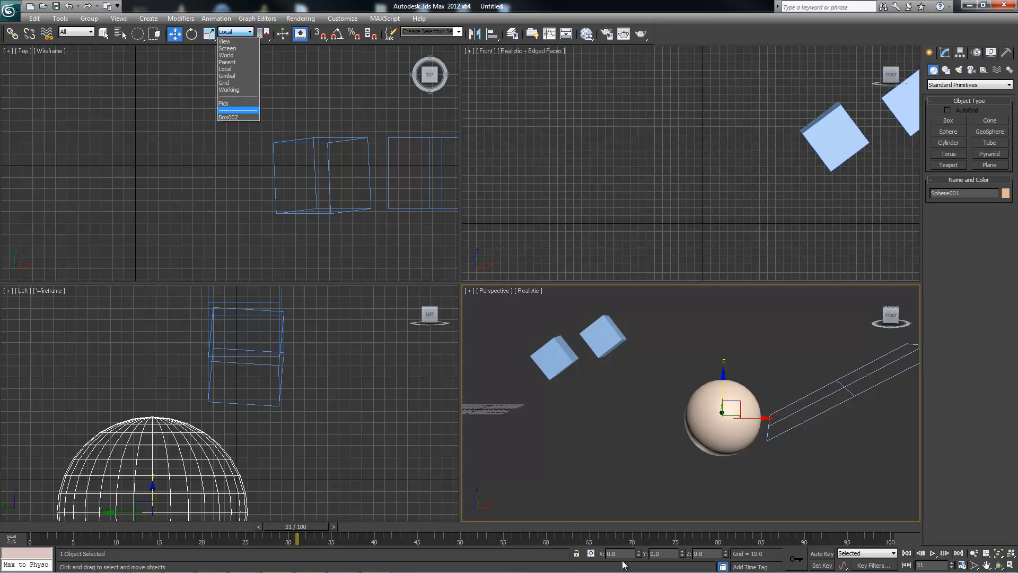
{"action": "left_click", "coordinate": [233, 69]}
{"action": "left_click", "coordinate": [603, 336]}
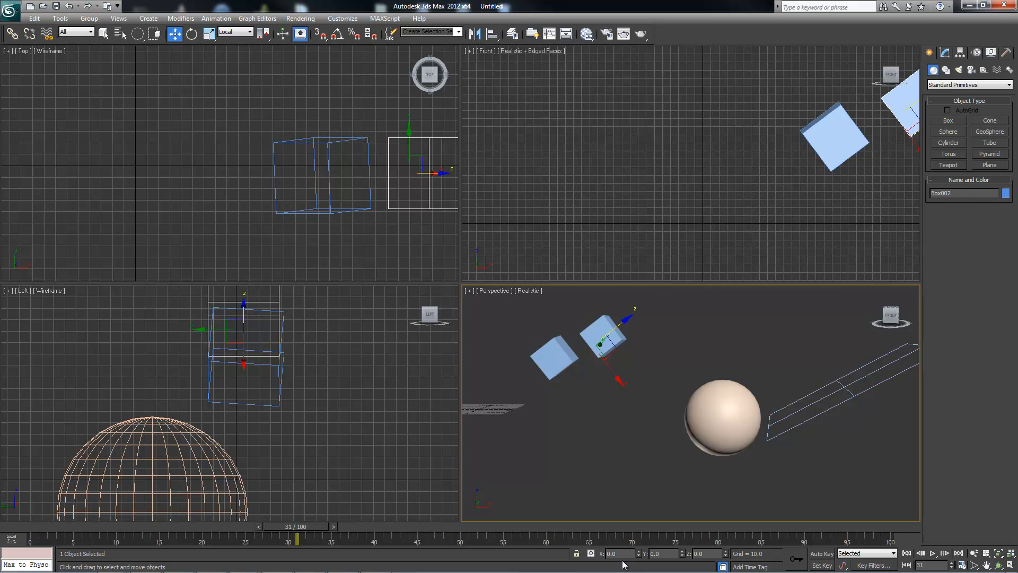
{"action": "left_click", "coordinate": [722, 417]}
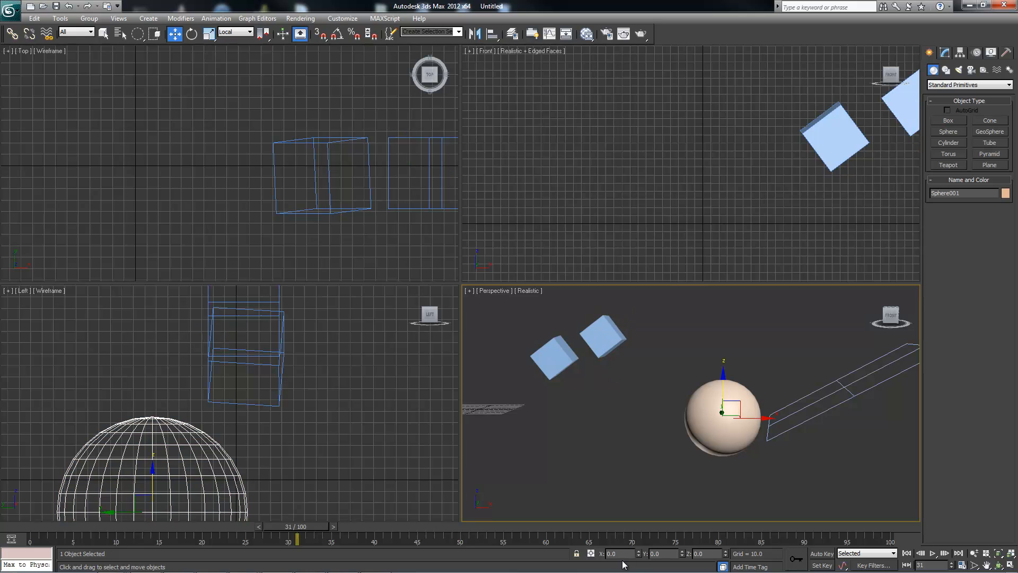
Set the reference coordinate system to Box002 and move the sphere in its XZ plane to about X 222, Z 148.4.
{"action": "left_click", "coordinate": [236, 32]}
{"action": "left_click", "coordinate": [233, 117]}
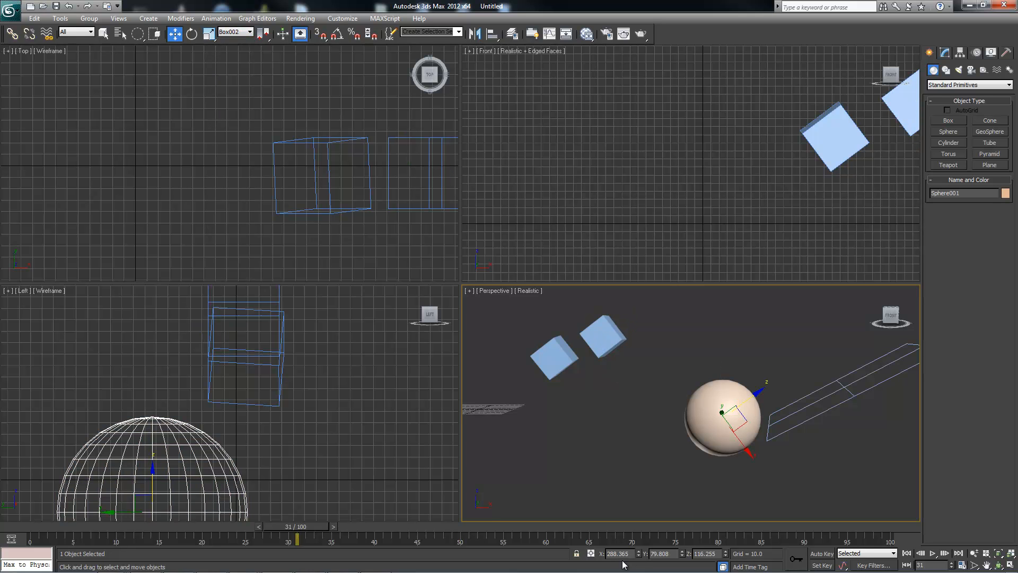
{"action": "left_click_drag", "start_coordinate": [734, 419], "coordinate": [728, 388]}
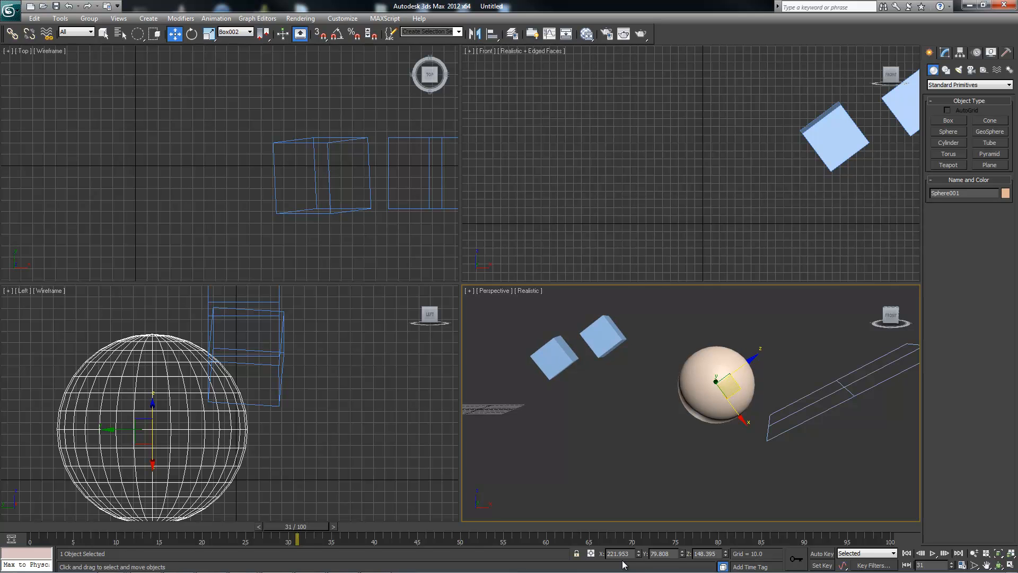